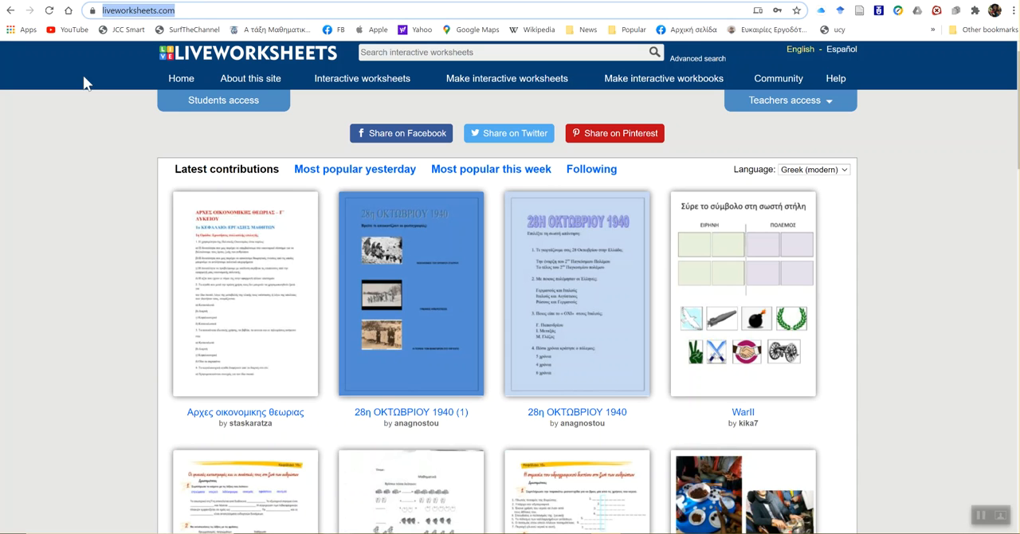
- Choose Greek (modern) as the language of the latest contributions and look through the listed worksheets
{"action": "left_click", "coordinate": [884, 157]}
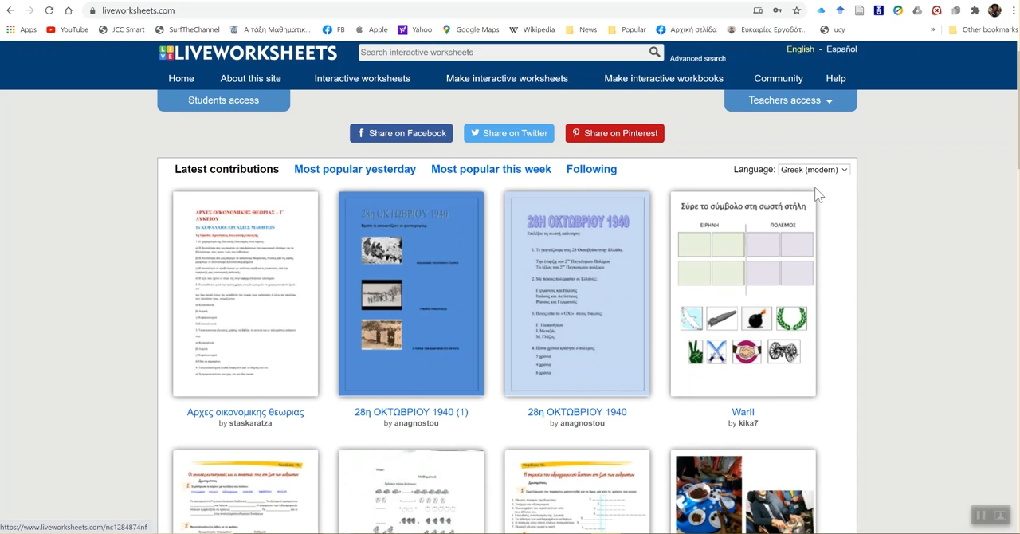
{"action": "left_click", "coordinate": [837, 172]}
{"action": "scroll", "coordinate": [865, 403], "scroll_direction": "down", "scroll_amount": 5}
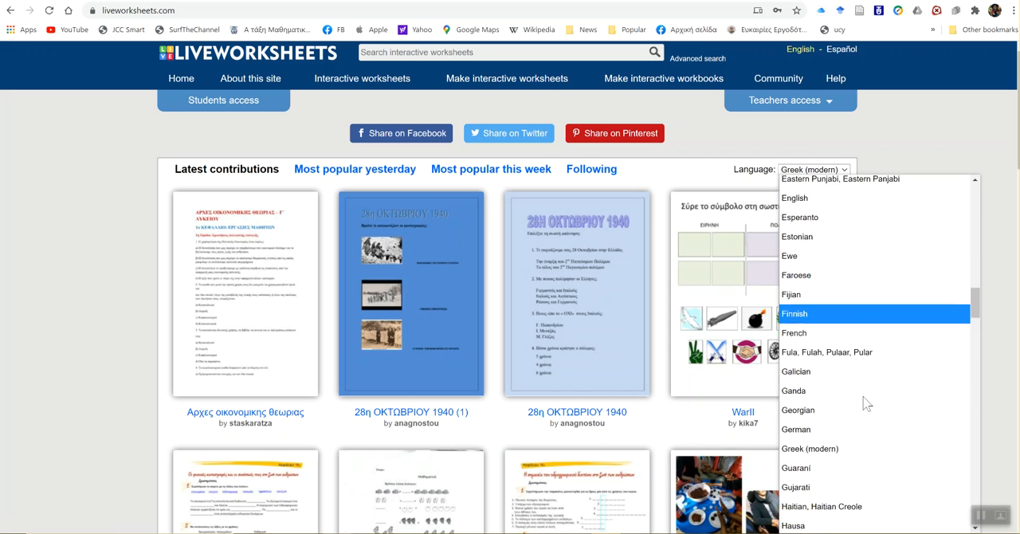
{"action": "scroll", "coordinate": [867, 404], "scroll_direction": "down", "scroll_amount": 1}
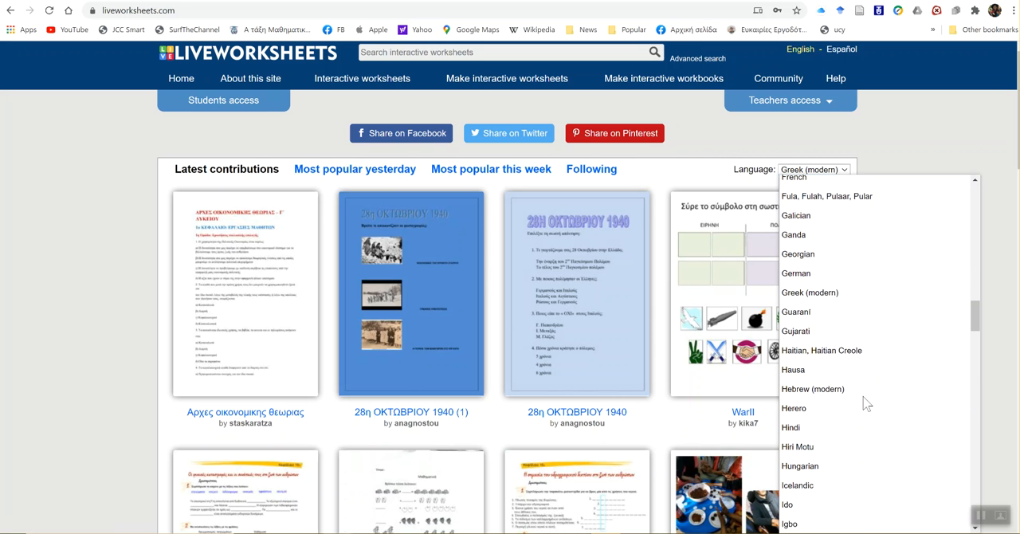
{"action": "left_click", "coordinate": [871, 305]}
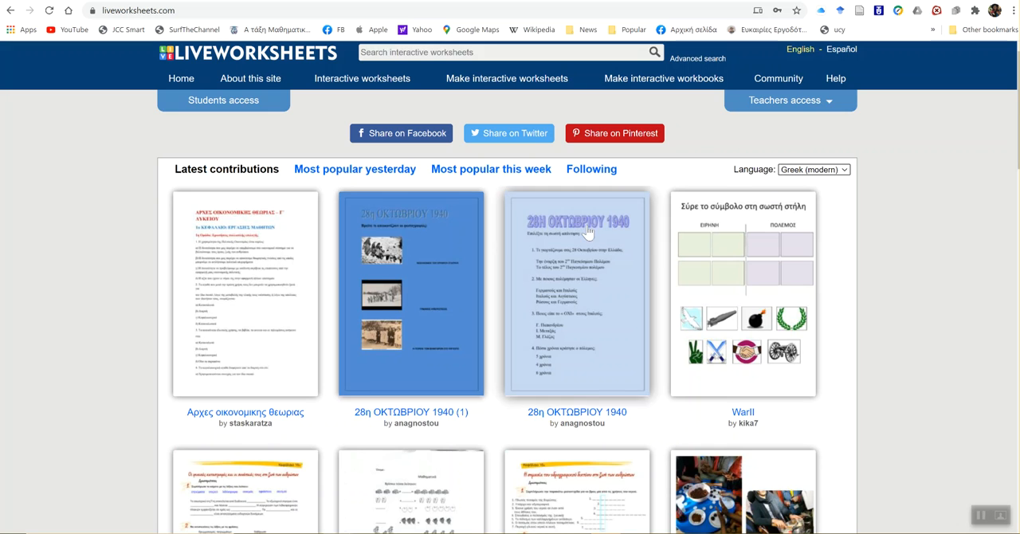
{"action": "scroll", "coordinate": [247, 187], "scroll_direction": "down", "scroll_amount": 1}
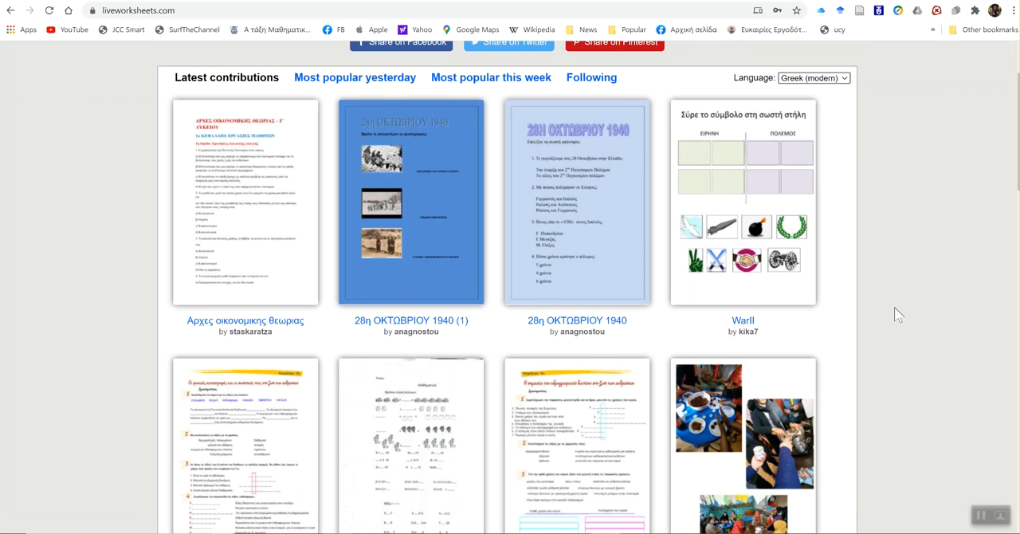
{"action": "scroll", "coordinate": [898, 315], "scroll_direction": "down", "scroll_amount": 1}
{"action": "scroll", "coordinate": [898, 315], "scroll_direction": "down", "scroll_amount": 1}
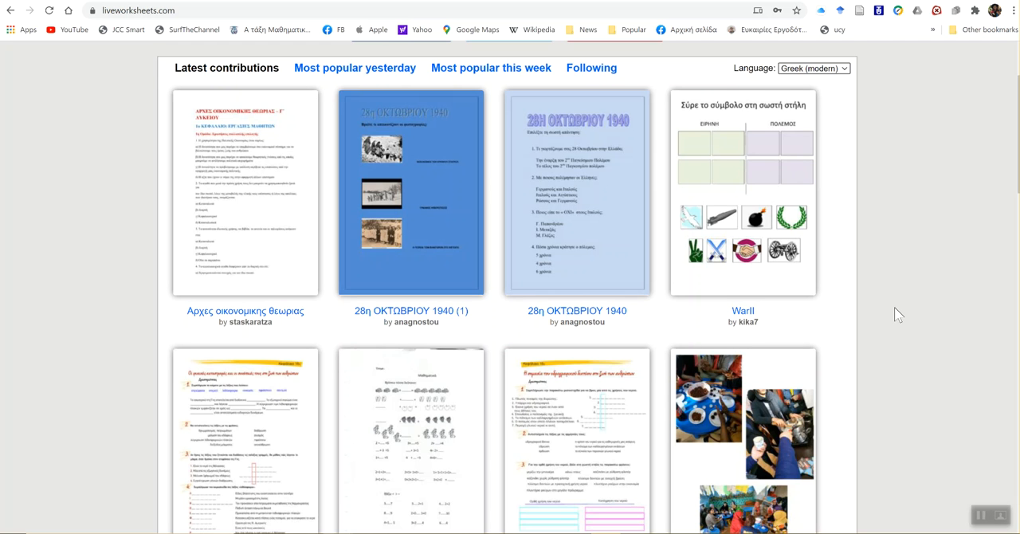
- Search the interactive worksheets for "επίθετα" and look through the results
{"action": "scroll", "coordinate": [899, 315], "scroll_direction": "up", "scroll_amount": 1}
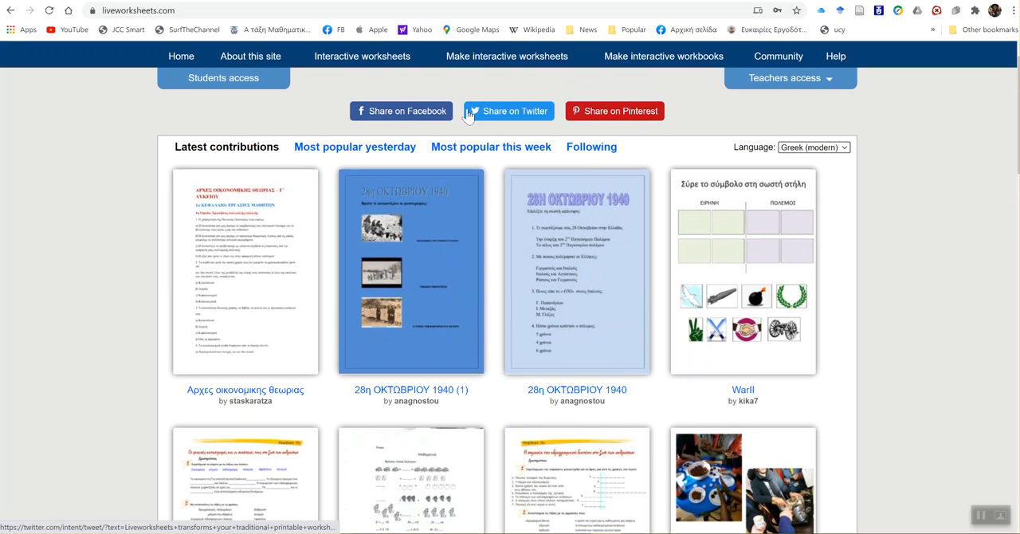
{"action": "scroll", "coordinate": [331, 94], "scroll_direction": "up", "scroll_amount": 1}
{"action": "left_click", "coordinate": [405, 52]}
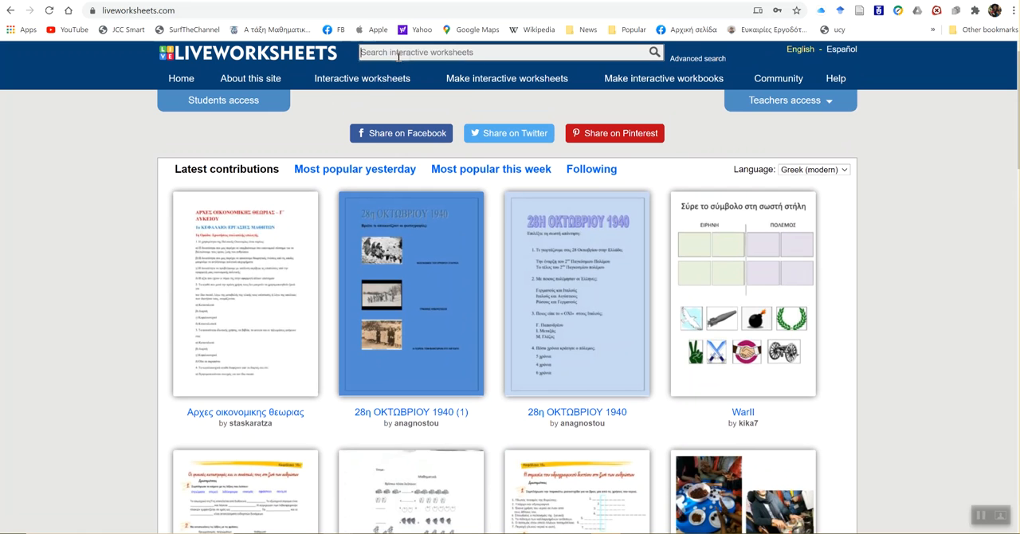
{"action": "left_click", "coordinate": [407, 100]}
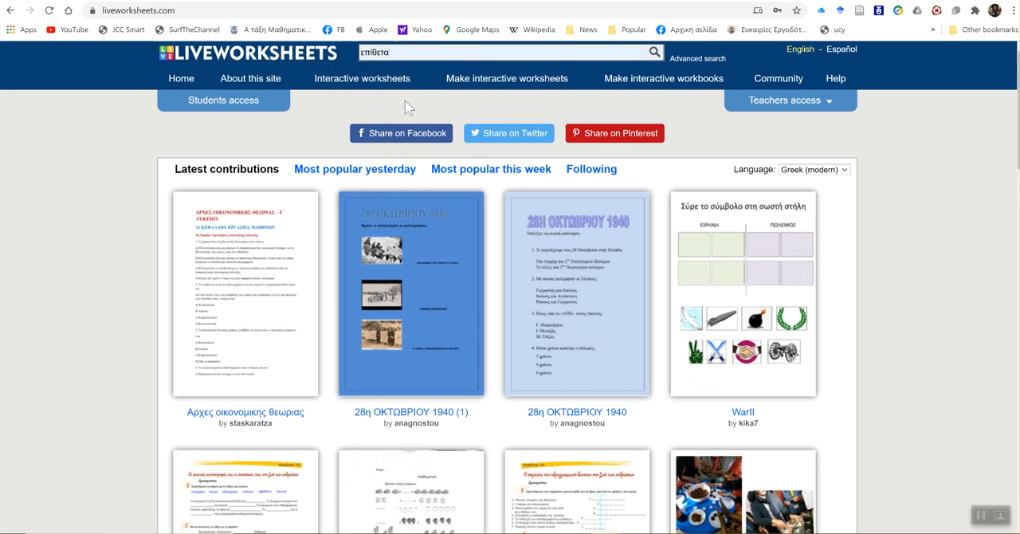
{"action": "left_click", "coordinate": [654, 54]}
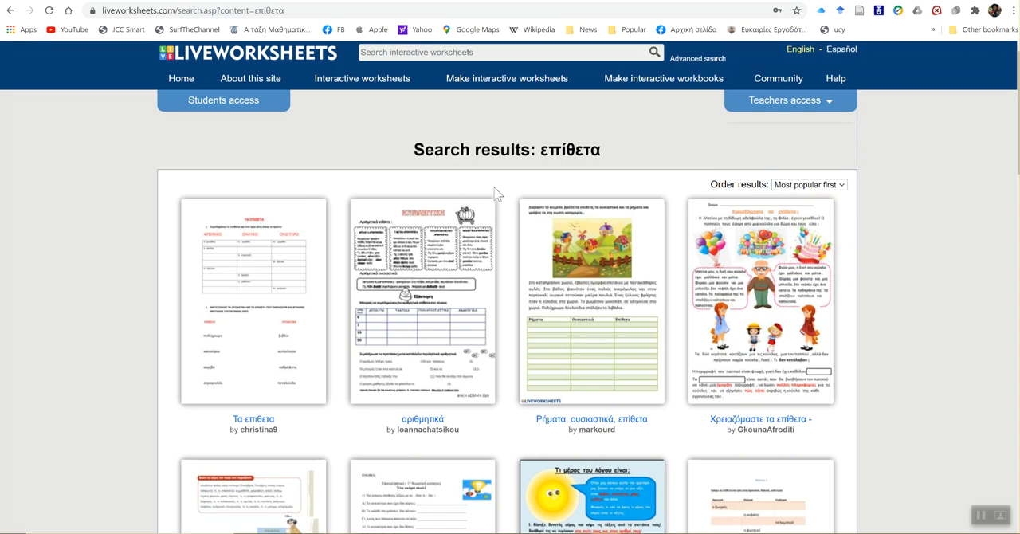
{"action": "scroll", "coordinate": [338, 296], "scroll_direction": "down", "scroll_amount": 2}
{"action": "scroll", "coordinate": [338, 297], "scroll_direction": "up", "scroll_amount": 2}
- Get started with making an interactive worksheet and log in to the teacher account with the prefilled credentials
{"action": "mouse_move", "coordinate": [516, 90]}
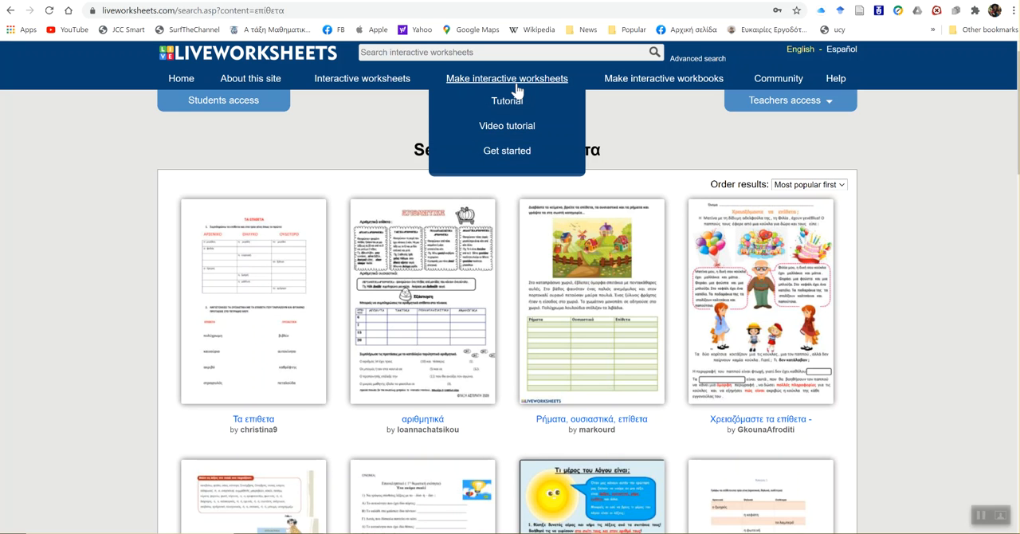
{"action": "left_click", "coordinate": [510, 156]}
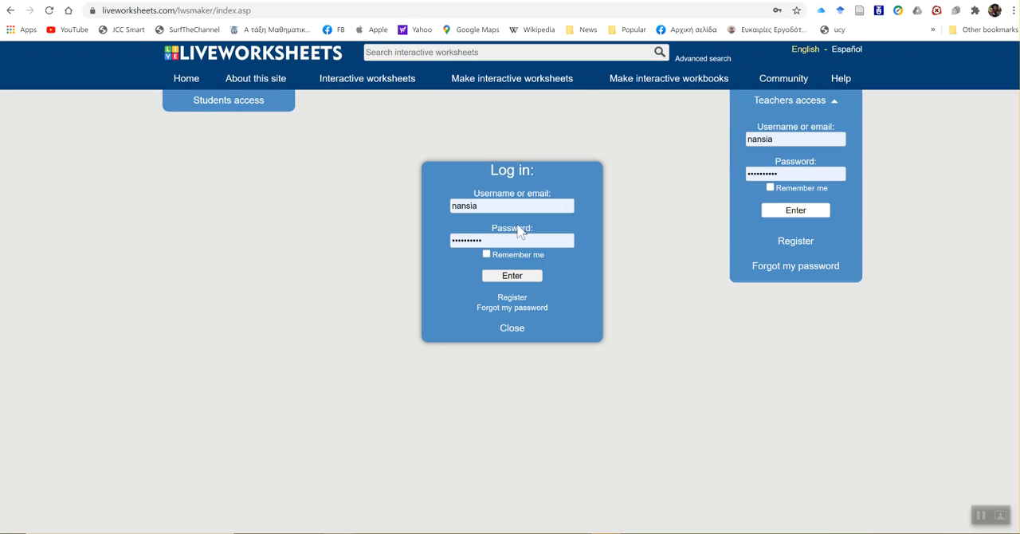
{"action": "left_click", "coordinate": [512, 276]}
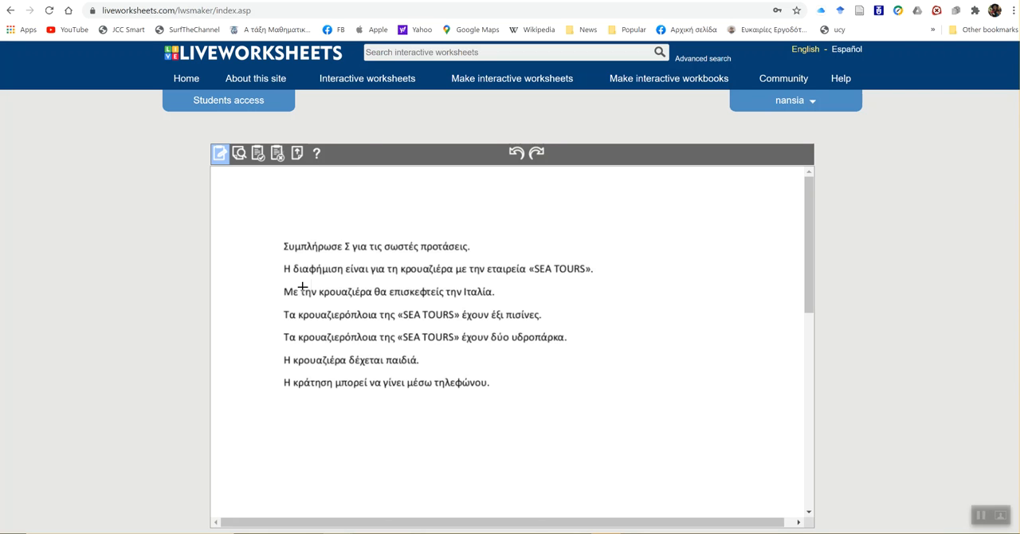
- Discard the existing worksheet loaded in the worksheet maker
{"action": "left_click", "coordinate": [277, 154]}
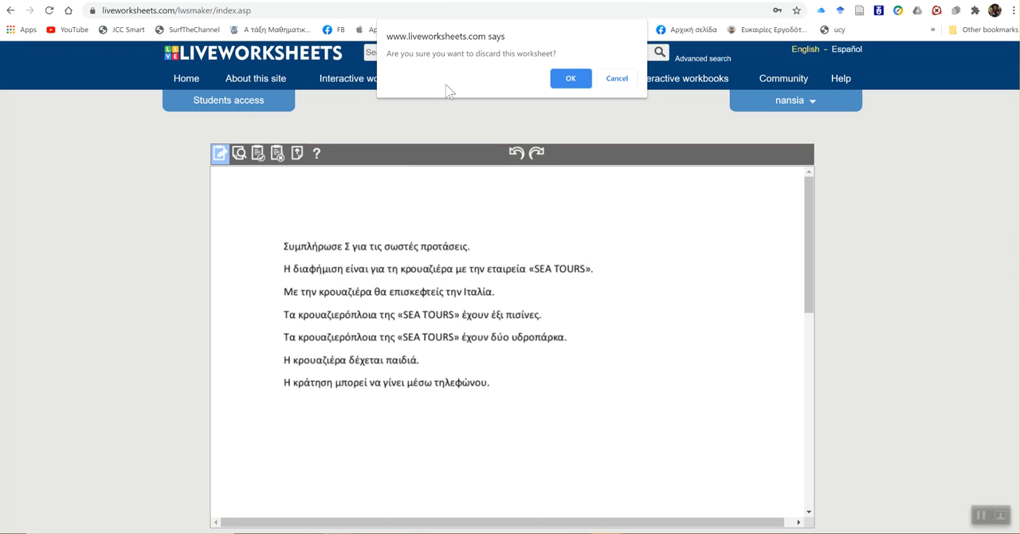
{"action": "left_click", "coordinate": [572, 80]}
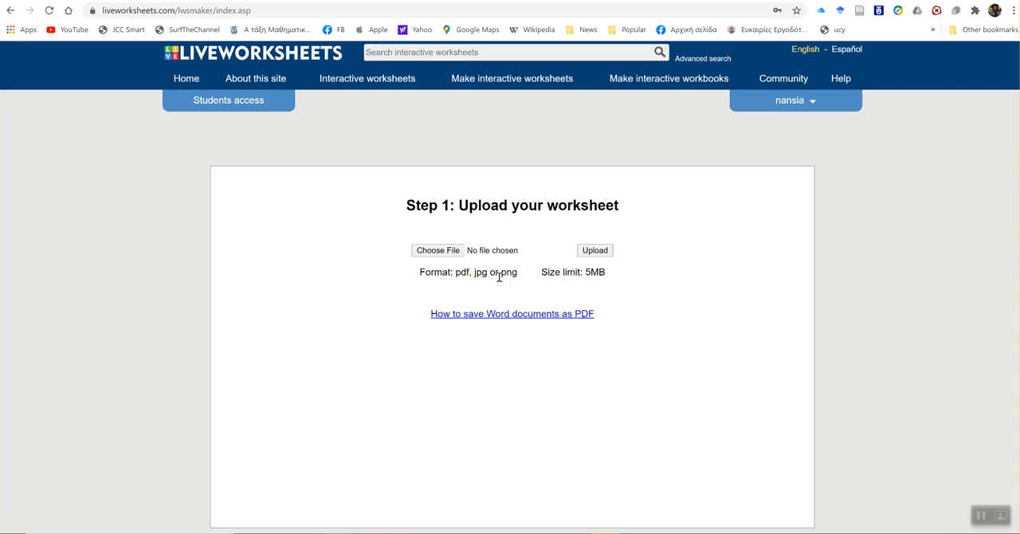
- Upload the PDF file demo-exercise from the Desktop as the new worksheet
{"action": "left_click_drag", "start_coordinate": [521, 277], "coordinate": [451, 275]}
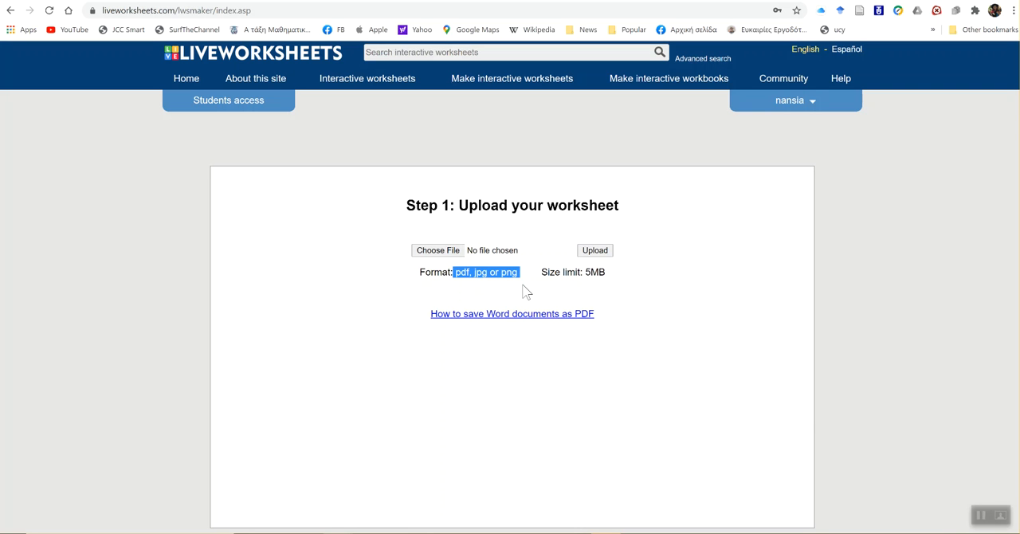
{"action": "left_click", "coordinate": [450, 251]}
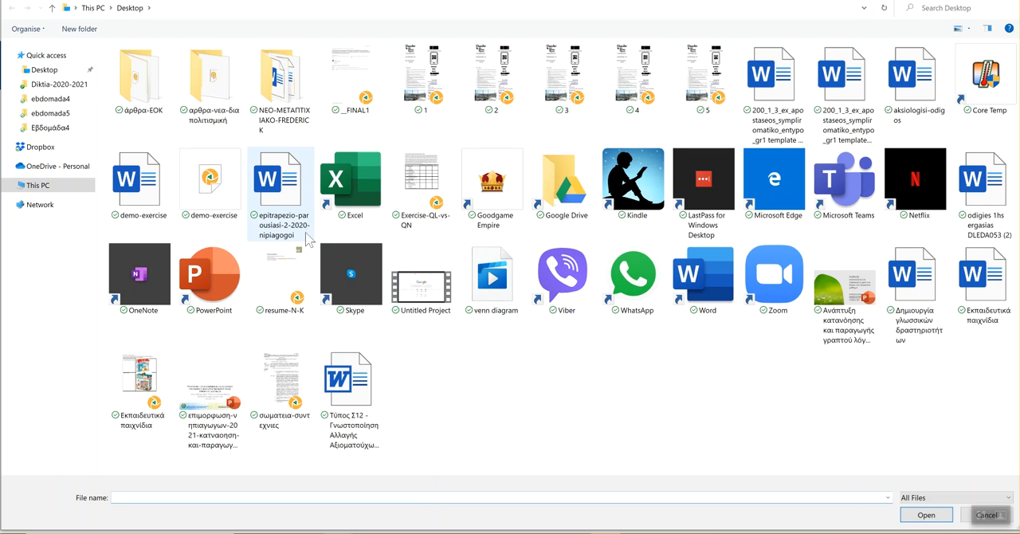
{"action": "left_click", "coordinate": [211, 183]}
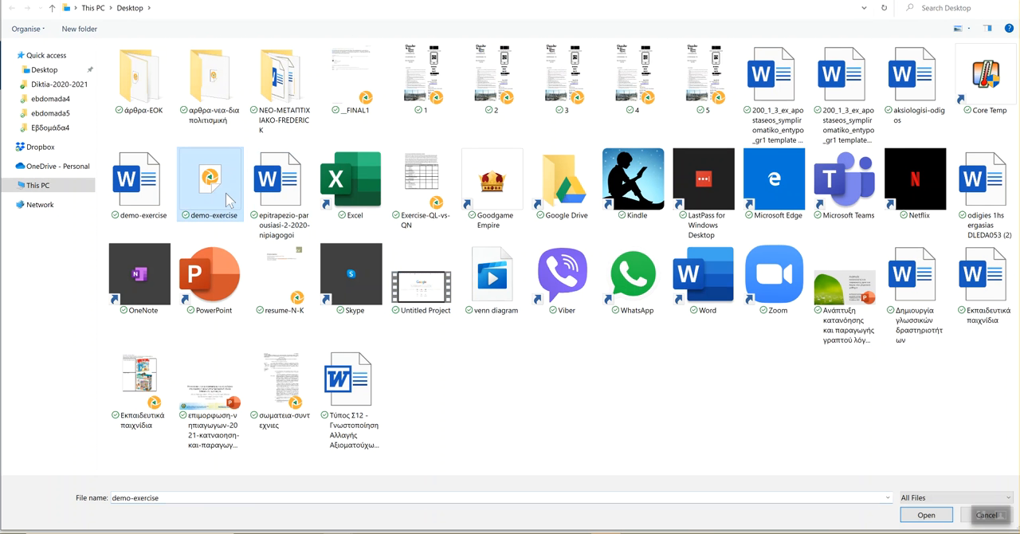
{"action": "left_click", "coordinate": [937, 514]}
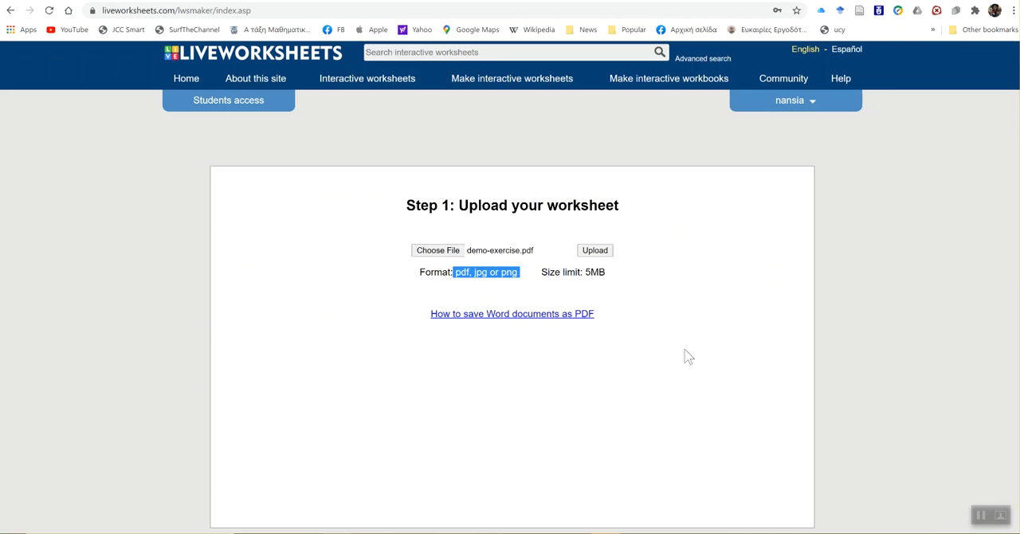
{"action": "left_click", "coordinate": [608, 258]}
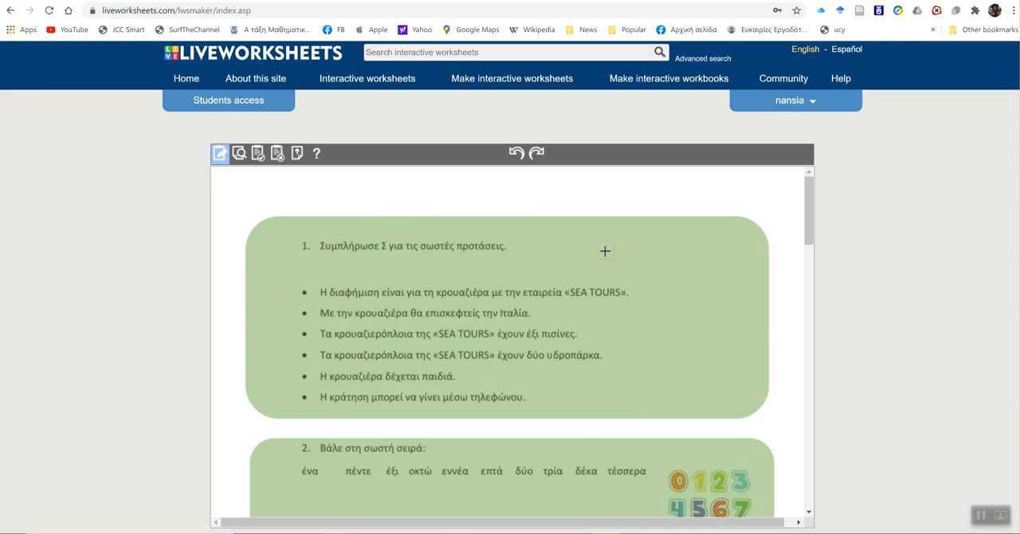
- Look over the exercises 1 to 4 of the uploaded worksheet
{"action": "scroll", "coordinate": [605, 251], "scroll_direction": "down", "scroll_amount": 5}
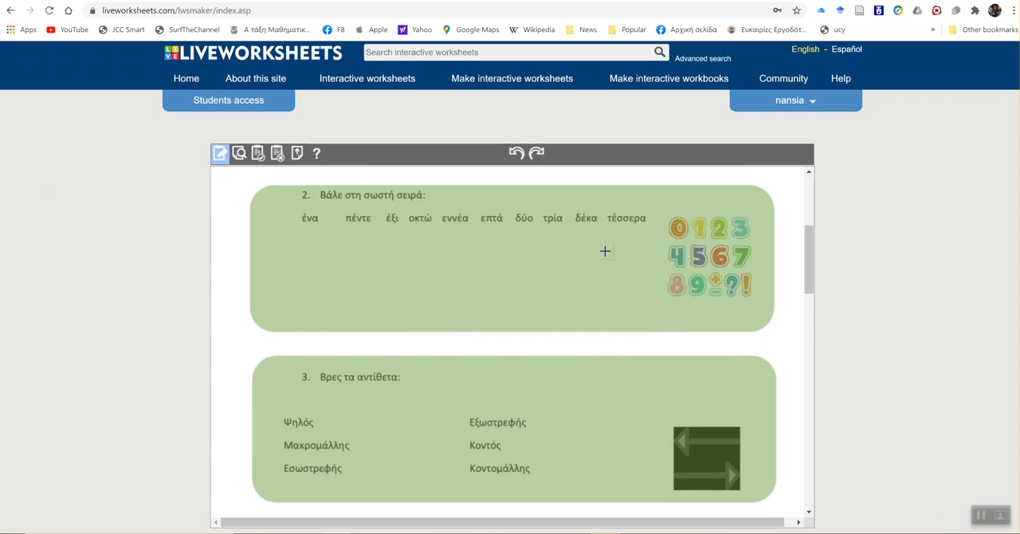
{"action": "scroll", "coordinate": [605, 251], "scroll_direction": "down", "scroll_amount": 4}
{"action": "scroll", "coordinate": [605, 251], "scroll_direction": "up", "scroll_amount": 5}
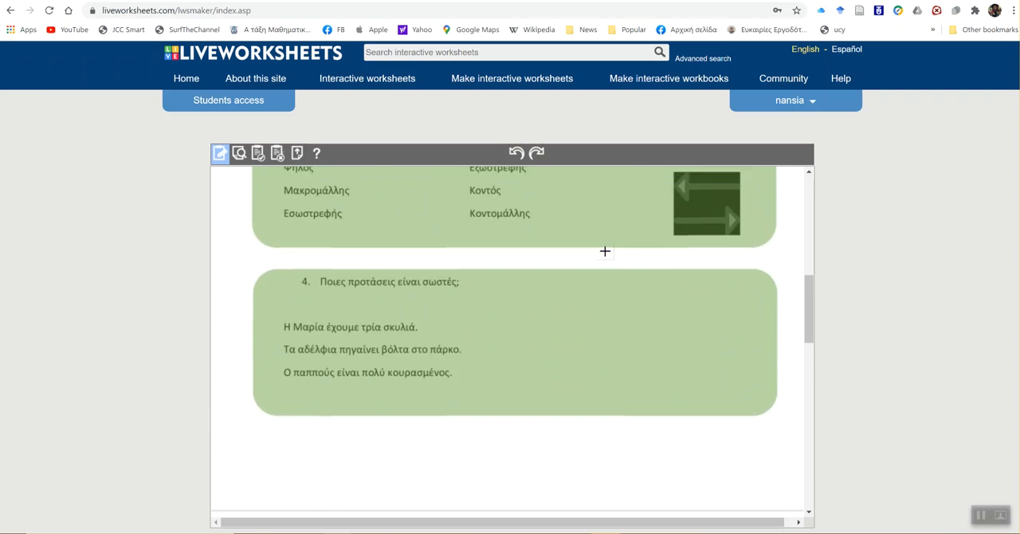
{"action": "scroll", "coordinate": [605, 251], "scroll_direction": "up", "scroll_amount": 3}
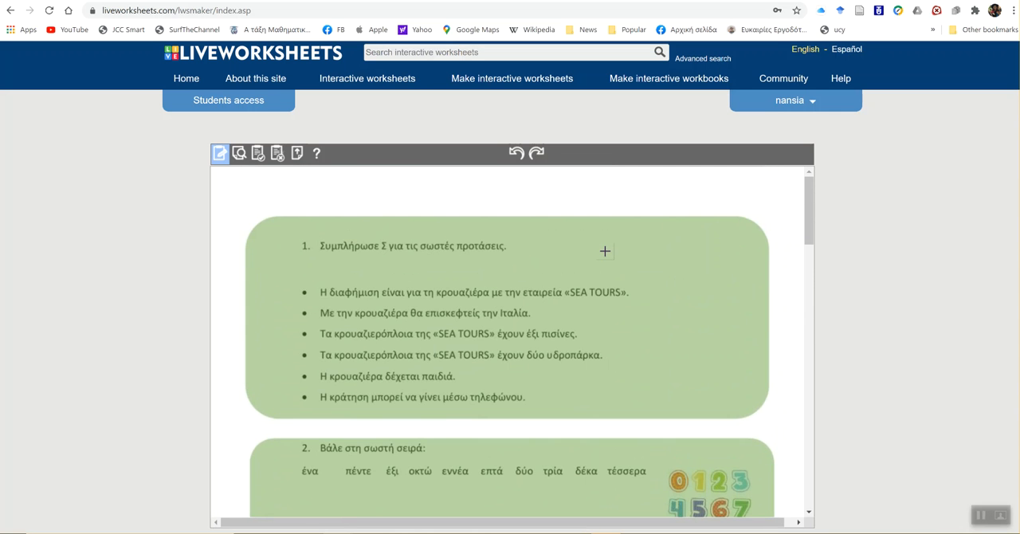
{"action": "scroll", "coordinate": [605, 251], "scroll_direction": "down", "scroll_amount": 4}
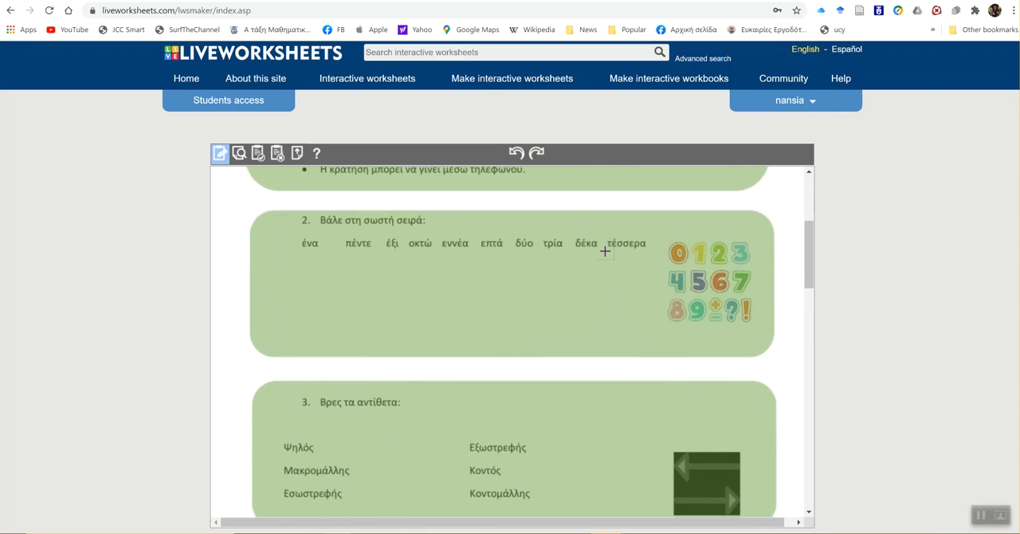
{"action": "scroll", "coordinate": [605, 251], "scroll_direction": "down", "scroll_amount": 4}
{"action": "scroll", "coordinate": [605, 251], "scroll_direction": "up", "scroll_amount": 3}
{"action": "scroll", "coordinate": [605, 251], "scroll_direction": "up", "scroll_amount": 5}
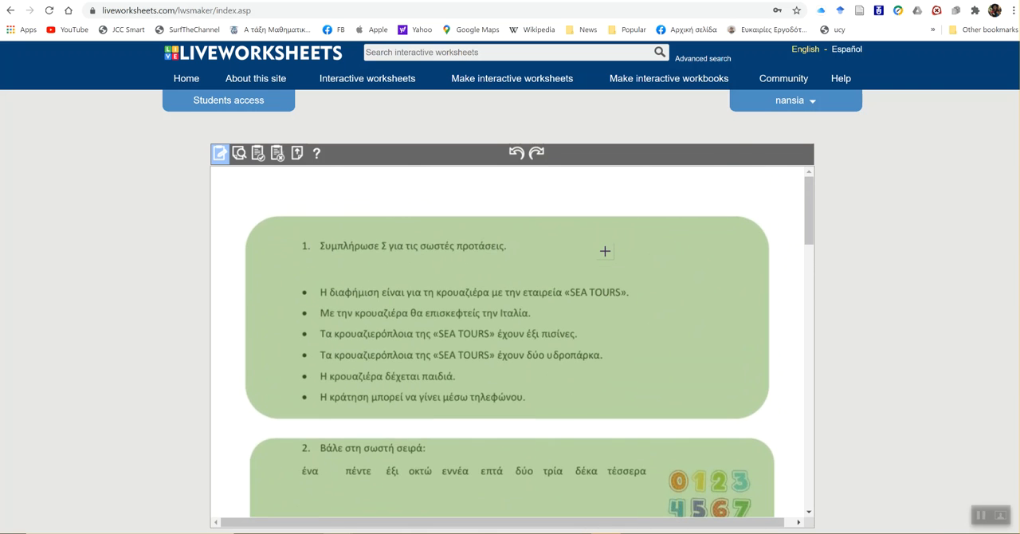
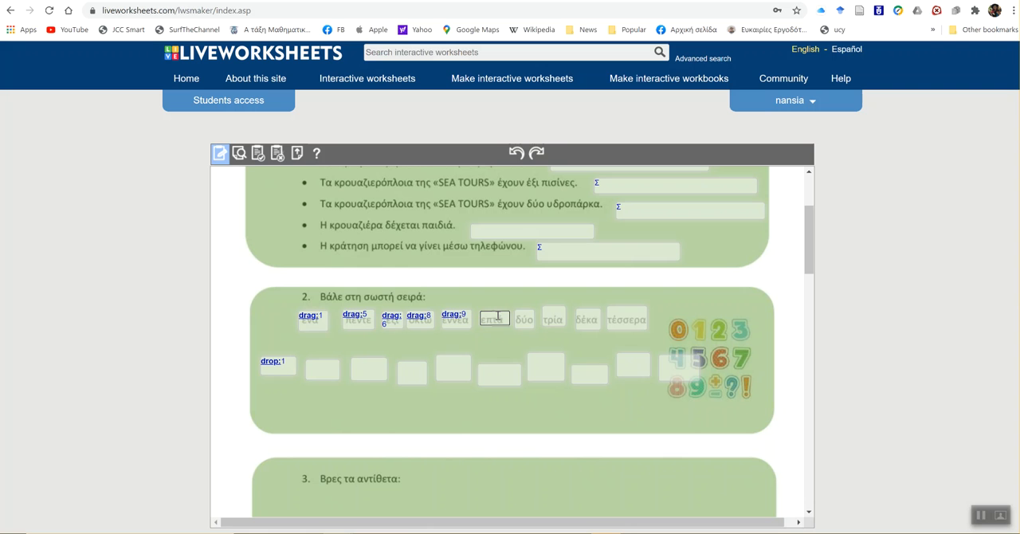
- Complete the exercise 2 box over επτά as drag:7, and mark the boxes over δύο and τρία as drag:2 and drag:3
{"action": "type", "text": "7"}
{"action": "left_click", "coordinate": [525, 317]}
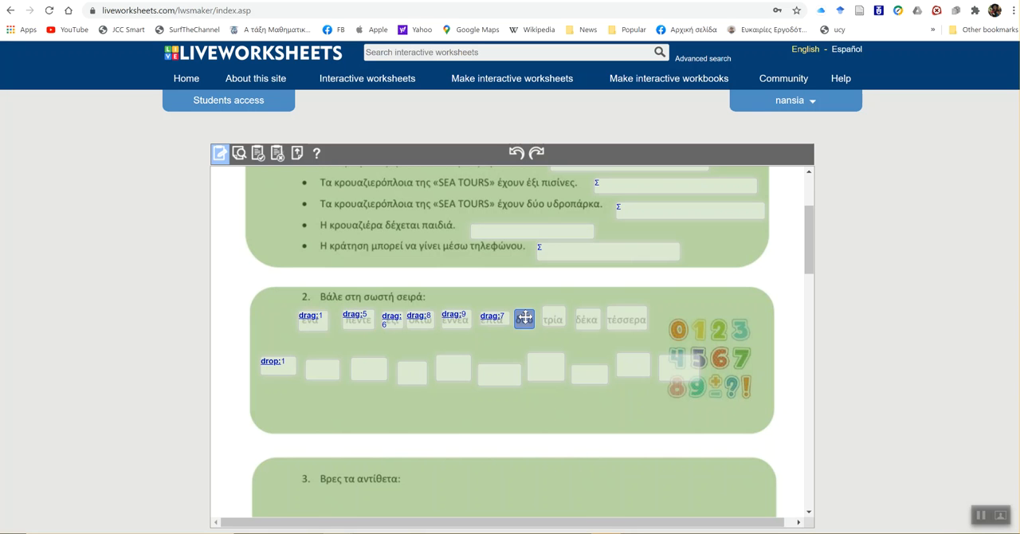
{"action": "left_click", "coordinate": [526, 319]}
{"action": "type", "text": "drag"}
{"action": "double_click", "coordinate": [558, 318]}
{"action": "type", "text": "drag:3"}
- Mark the exercise 2 boxes over δέκα and τέσσερα as drag:10 and drag:4
{"action": "double_click", "coordinate": [587, 319]}
{"action": "type", "text": "drag:10"}
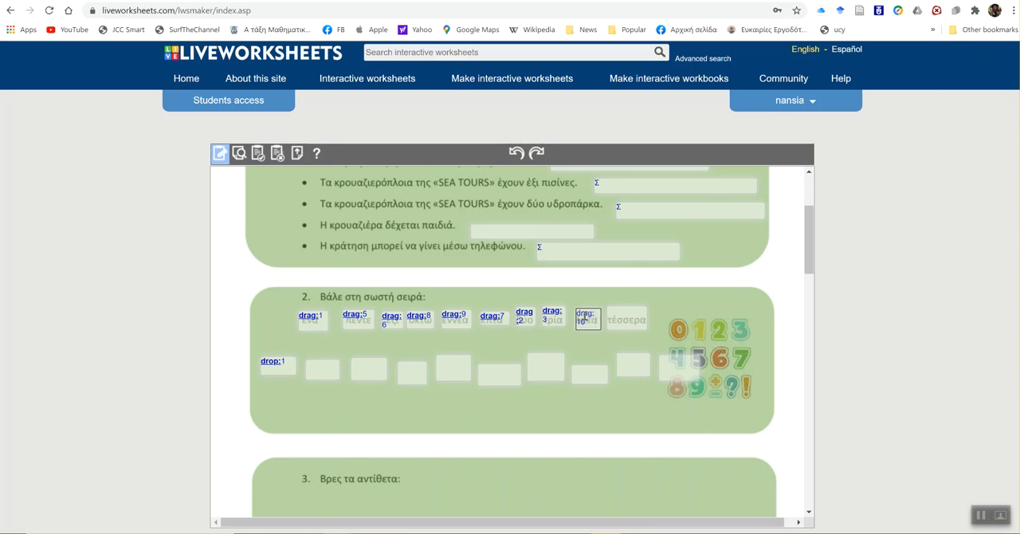
{"action": "double_click", "coordinate": [619, 316]}
{"action": "type", "text": "drag:4"}
- Label the second, third and fourth answer boxes below the number words as drop:2, drop:3 and drop:4
{"action": "left_click", "coordinate": [322, 370]}
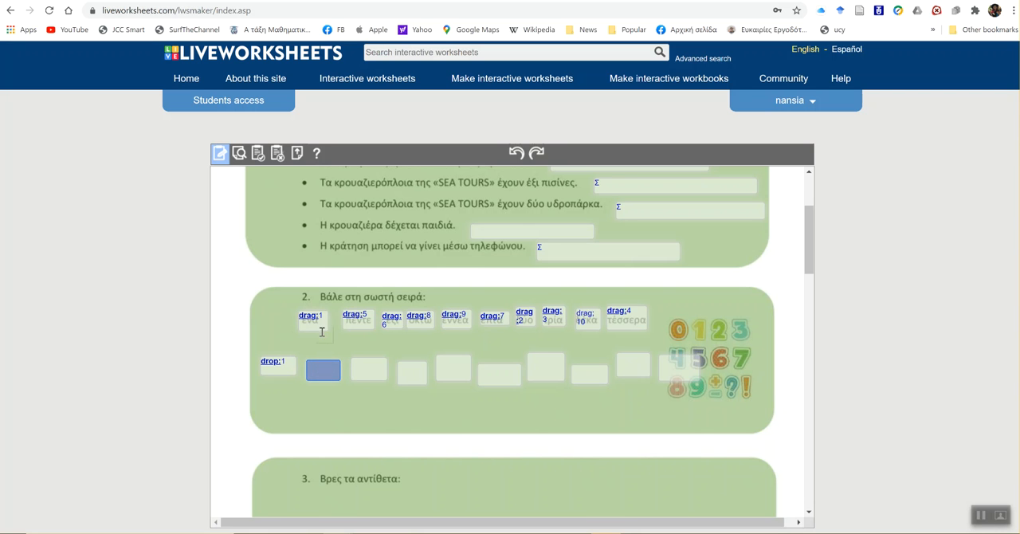
{"action": "double_click", "coordinate": [338, 373]}
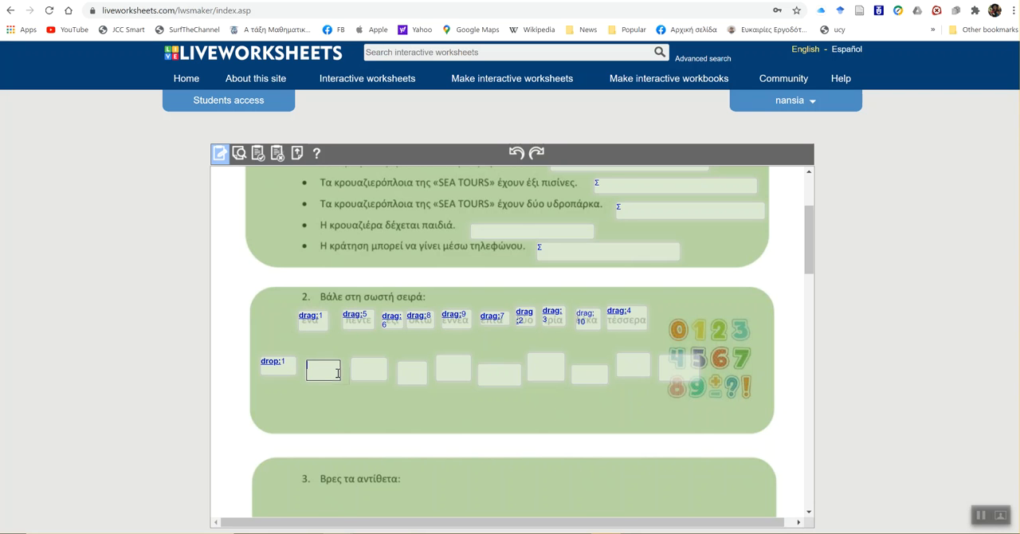
{"action": "type", "text": "drop:2"}
{"action": "double_click", "coordinate": [363, 373]}
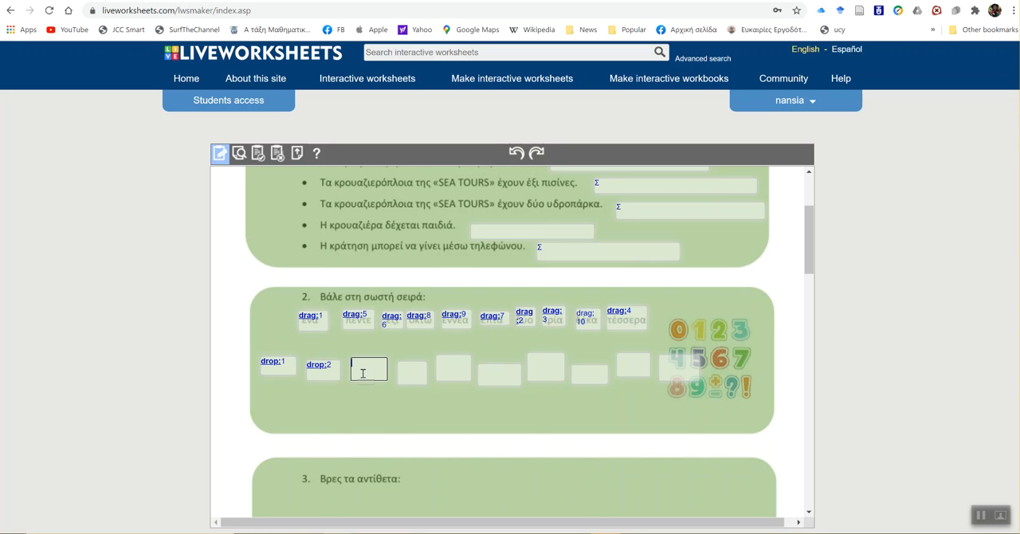
{"action": "type", "text": "drop:3"}
{"action": "double_click", "coordinate": [405, 372]}
{"action": "type", "text": "drop: 4"}
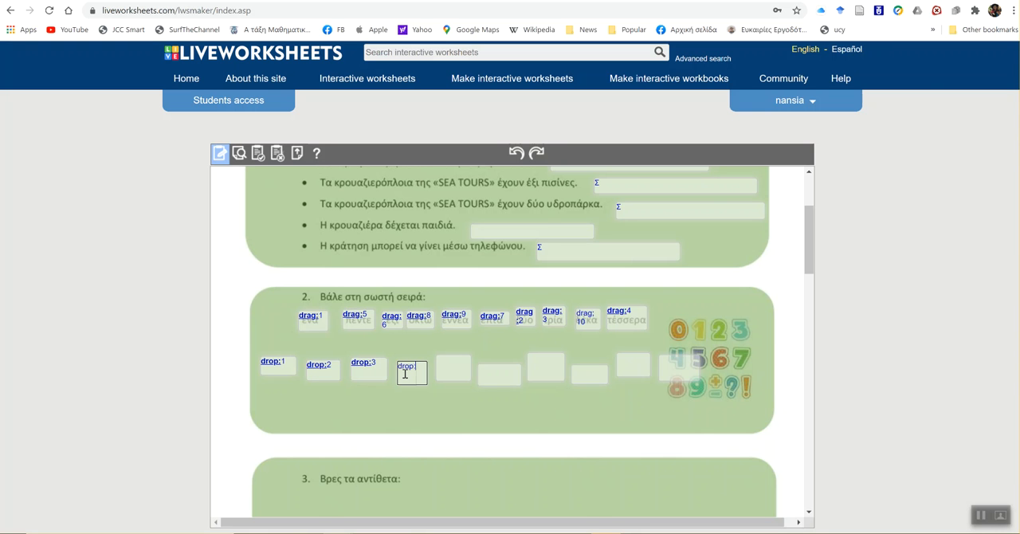
- Label the fifth, sixth and seventh answer boxes of exercise 2 as drop:5, drop:6 and drop:7
{"action": "double_click", "coordinate": [450, 369]}
{"action": "type", "text": "drop"}
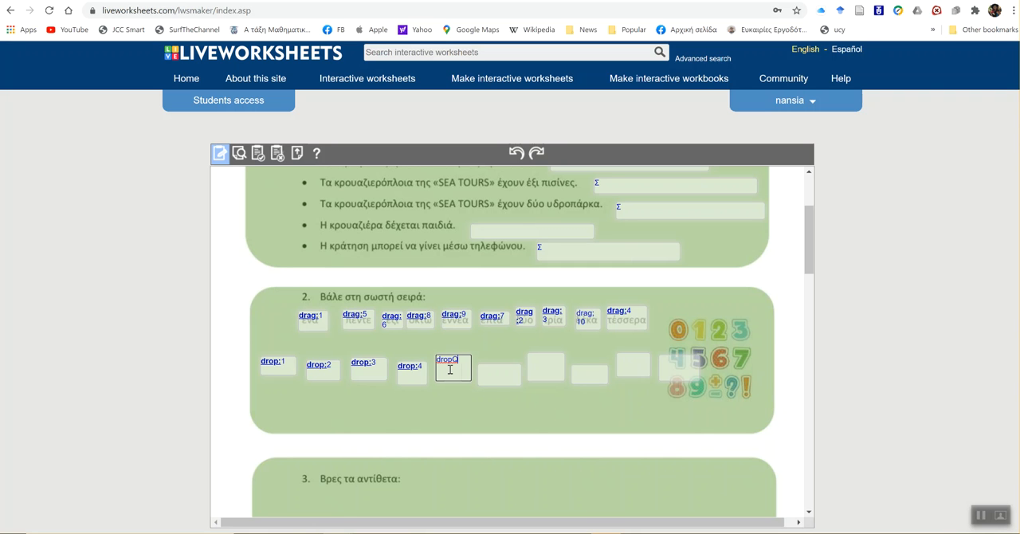
{"action": "type", "text": ":4"}
{"action": "left_click", "coordinate": [497, 374]}
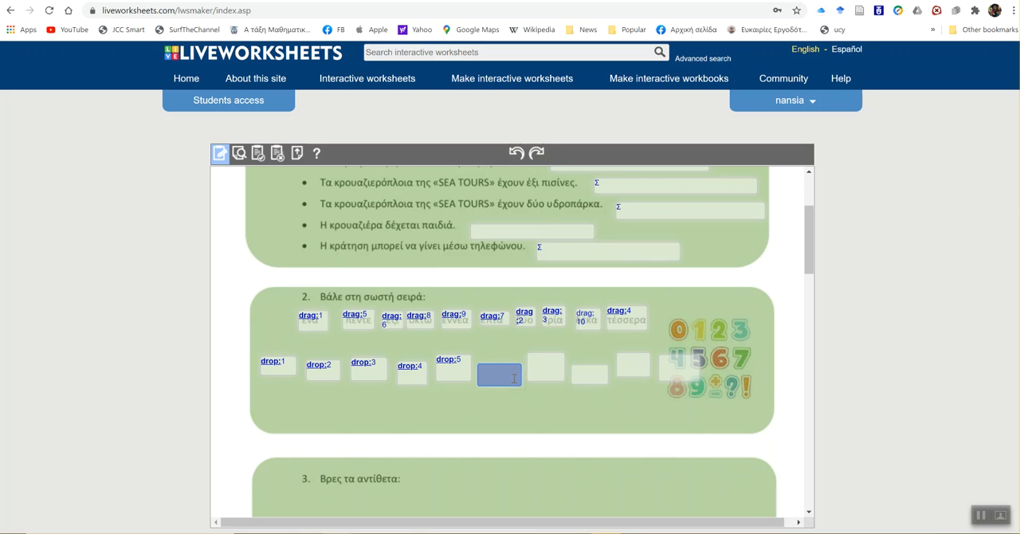
{"action": "left_click", "coordinate": [514, 378]}
{"action": "type", "text": "drop:"}
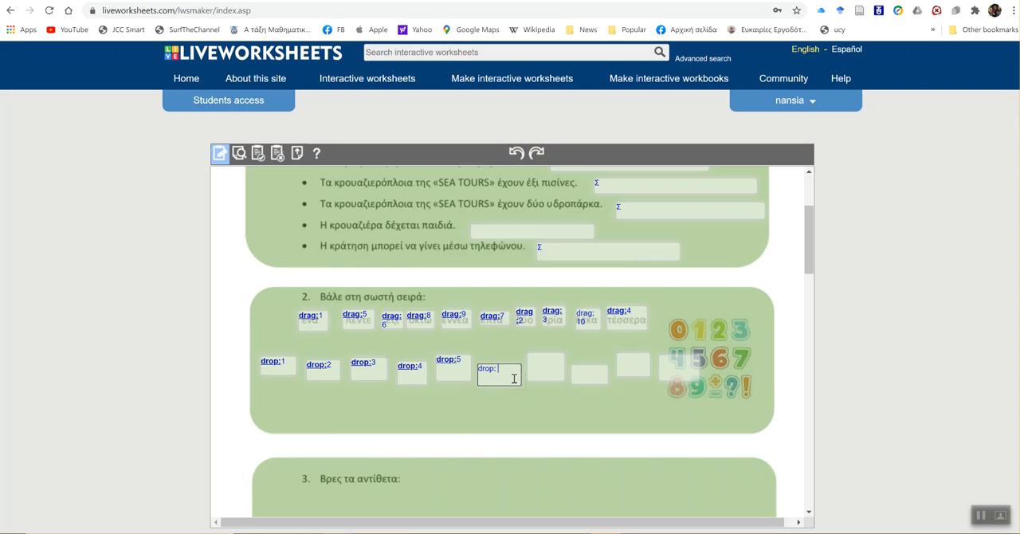
{"action": "type", "text": "6"}
{"action": "double_click", "coordinate": [555, 365]}
{"action": "type", "text": "drop:7"}
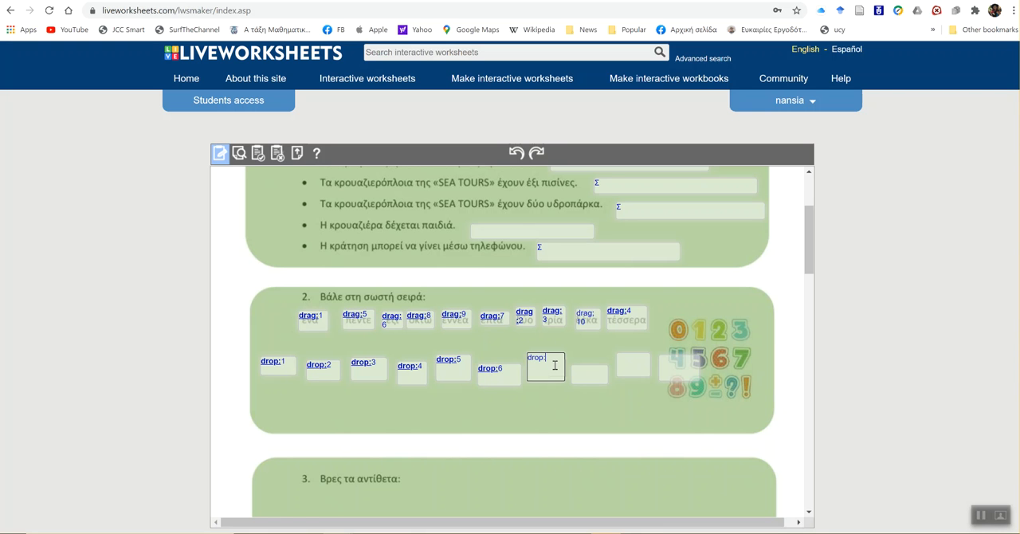
- Label the last three answer boxes of exercise 2 as drop:8, drop:9 and drop:10
{"action": "double_click", "coordinate": [588, 378]}
{"action": "type", "text": "dro"}
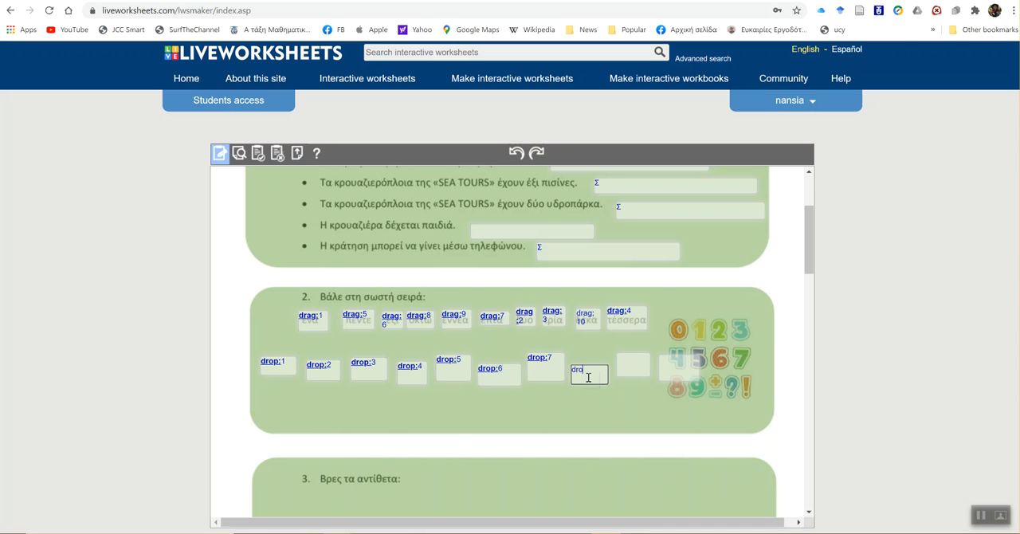
{"action": "type", "text": "p:8"}
{"action": "left_click", "coordinate": [632, 364]}
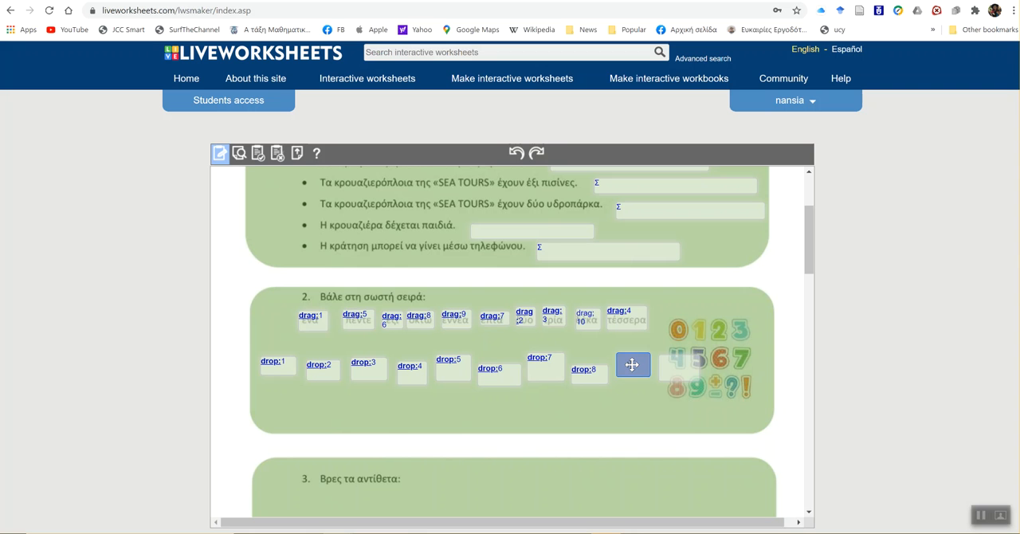
{"action": "double_click", "coordinate": [645, 367]}
{"action": "type", "text": "drop:9"}
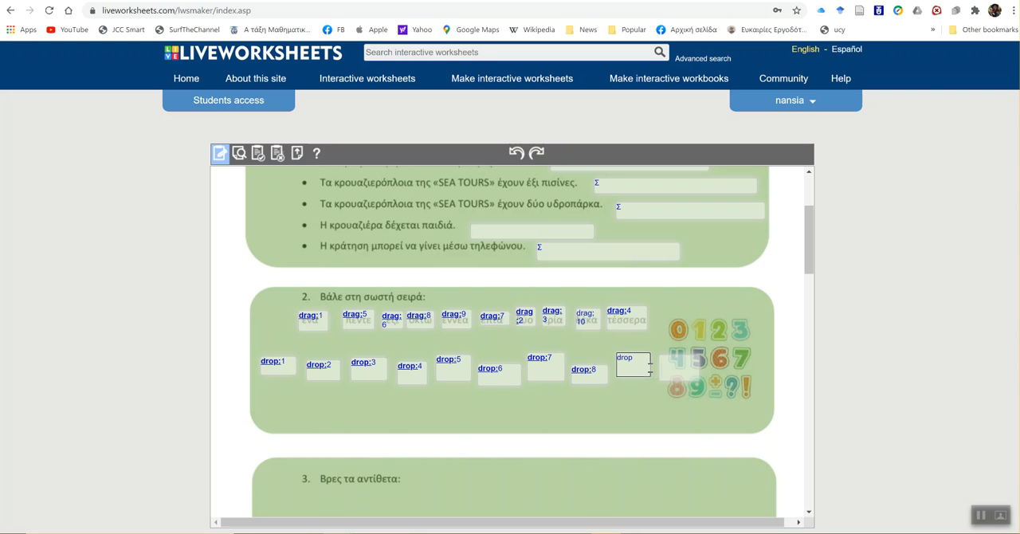
{"action": "double_click", "coordinate": [670, 365]}
{"action": "type", "text": "drop:"}
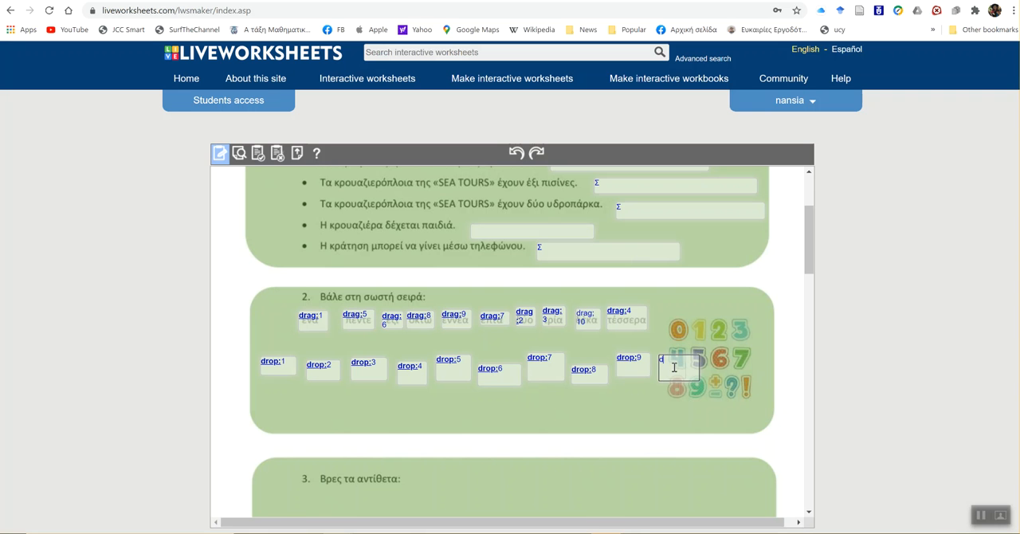
{"action": "type", "text": "10"}
- Draw a text box over each of the six words in the two columns of exercise 3
{"action": "scroll", "coordinate": [677, 375], "scroll_direction": "down", "scroll_amount": 2}
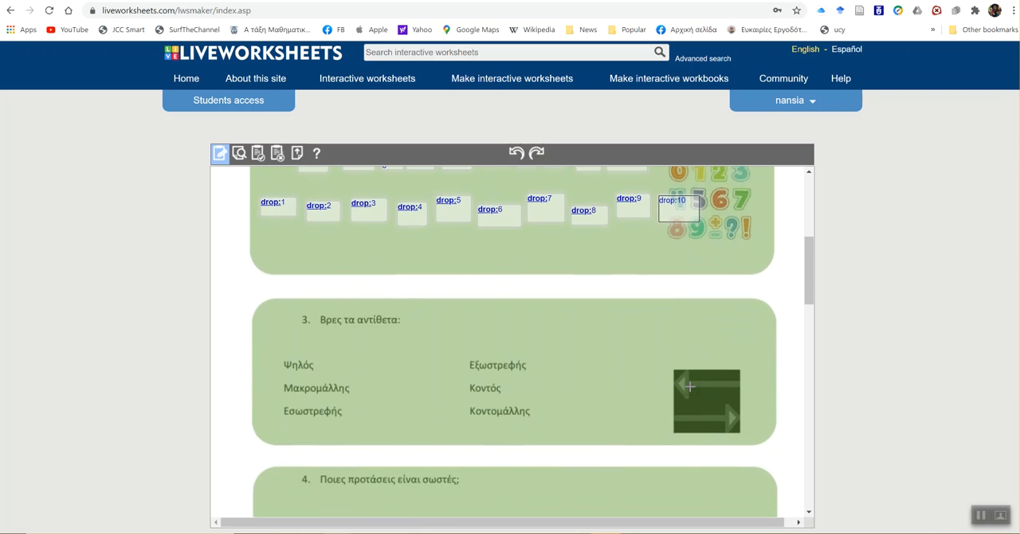
{"action": "scroll", "coordinate": [691, 386], "scroll_direction": "down", "scroll_amount": 1}
{"action": "scroll", "coordinate": [643, 300], "scroll_direction": "down", "scroll_amount": 1}
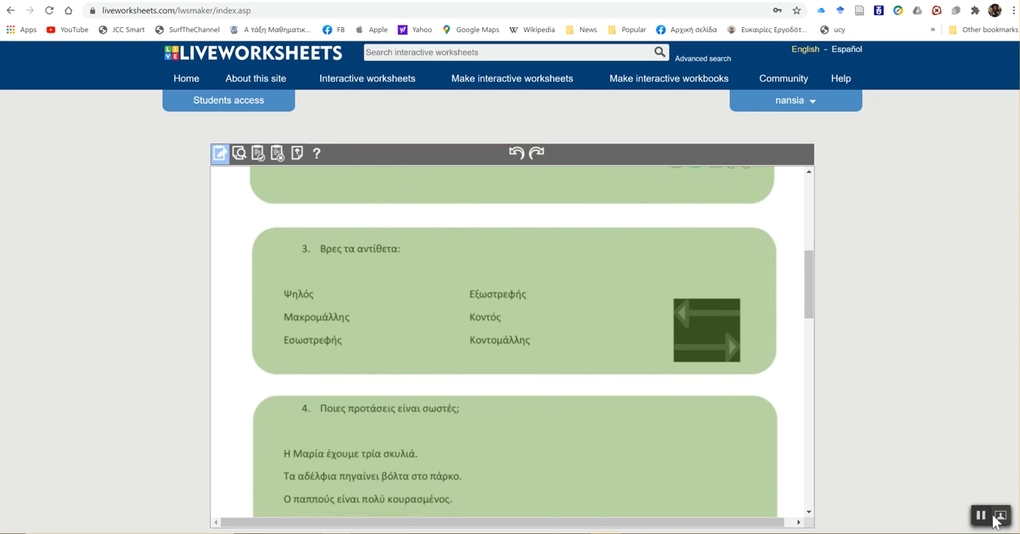
{"action": "scroll", "coordinate": [686, 507], "scroll_direction": "down", "scroll_amount": 1}
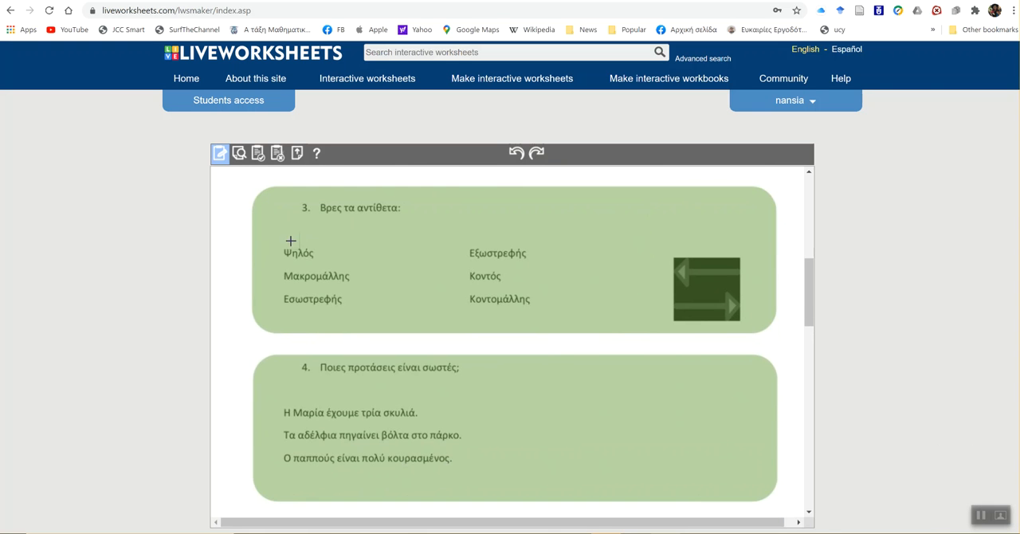
{"action": "mouse_move", "coordinate": [279, 246]}
{"action": "left_mouse_down"}
{"action": "mouse_move", "coordinate": [336, 259]}
{"action": "mouse_move", "coordinate": [340, 281]}
{"action": "mouse_move", "coordinate": [356, 284]}
{"action": "left_mouse_up"}
{"action": "left_click_drag", "start_coordinate": [281, 293], "coordinate": [359, 313]}
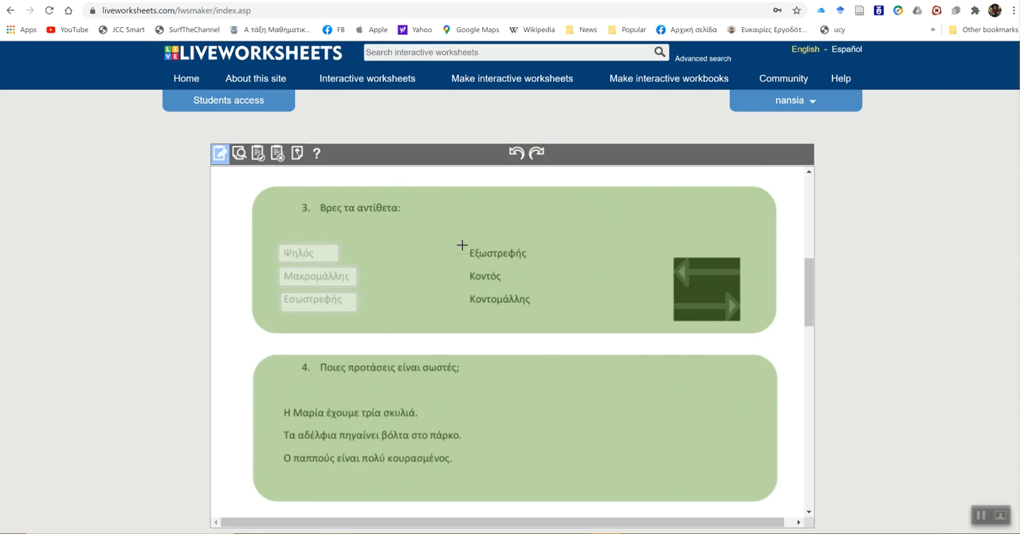
{"action": "left_click_drag", "start_coordinate": [464, 246], "coordinate": [536, 263]}
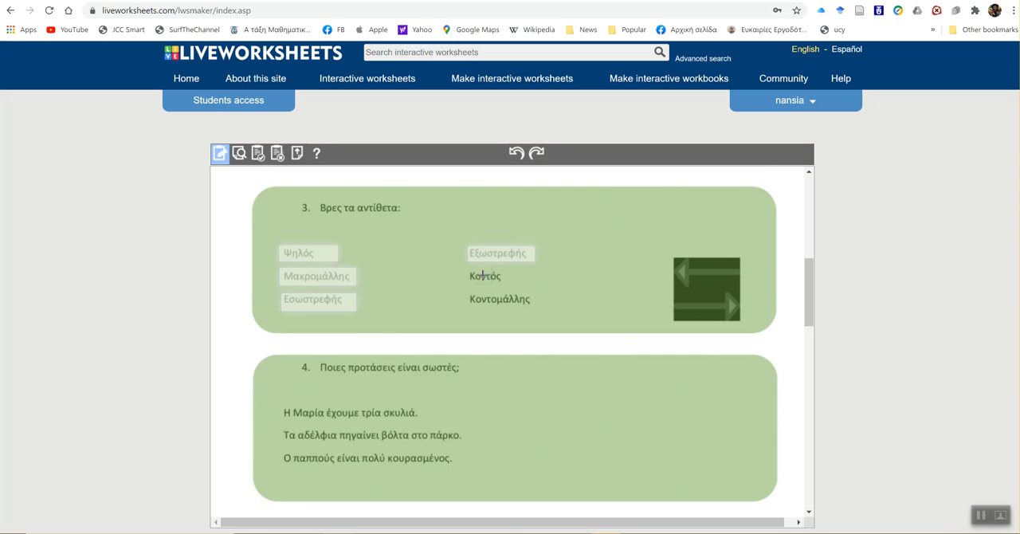
{"action": "left_click_drag", "start_coordinate": [467, 268], "coordinate": [537, 309]}
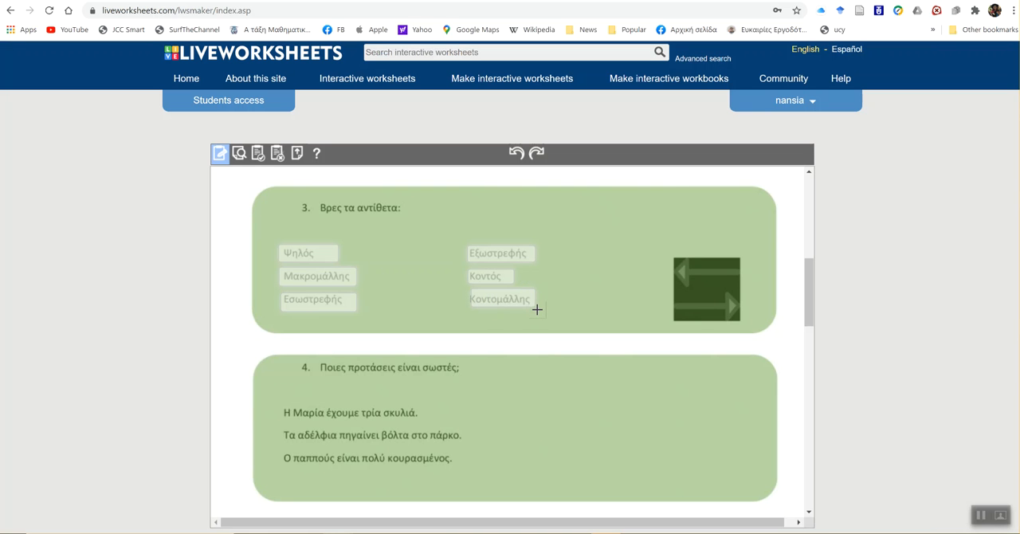
- Label the boxes over Ψηλός, Μακρομάλλης and Εσωστρεφής as join:1, join:2 and join:3
{"action": "left_click", "coordinate": [309, 255]}
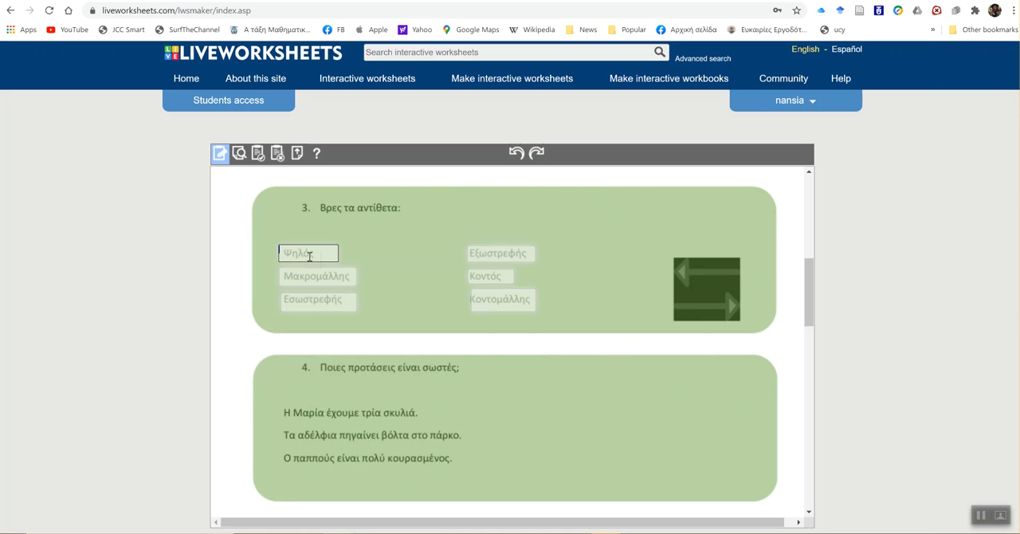
{"action": "type", "text": "join:1"}
{"action": "left_click", "coordinate": [313, 272]}
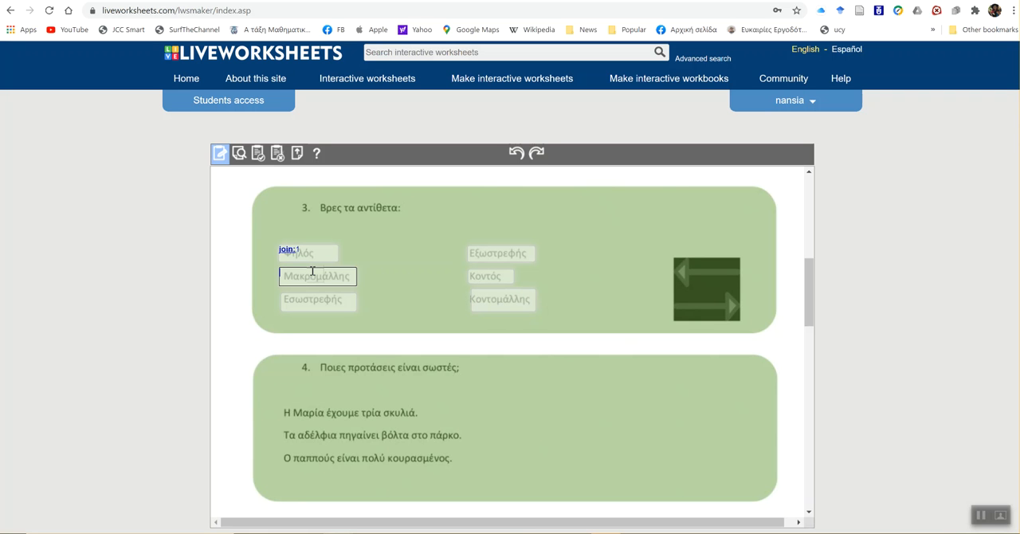
{"action": "type", "text": "join:2"}
{"action": "left_click", "coordinate": [311, 300]}
{"action": "type", "text": "join:2"}
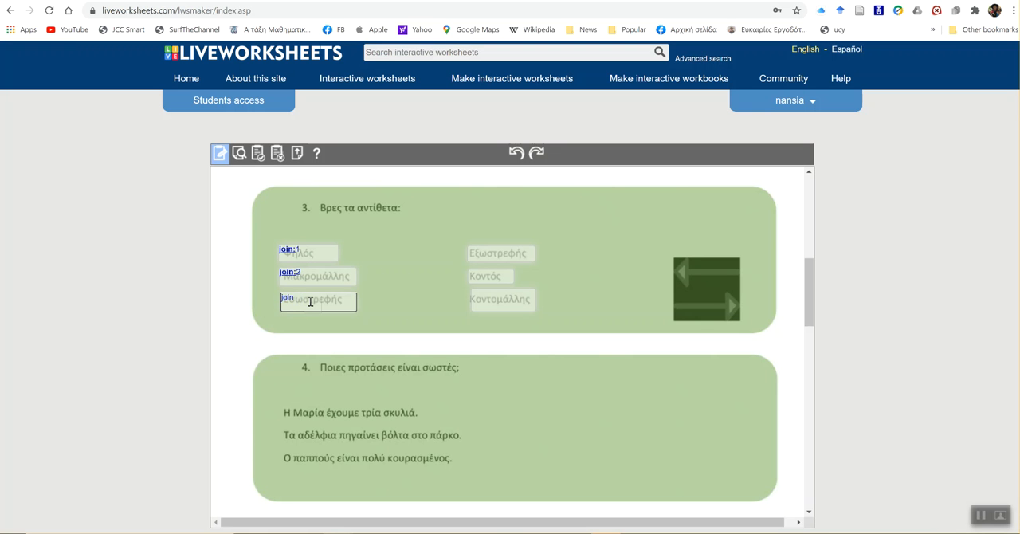
- Label the matching opposites Εξωστρεφής, Κοντός and Κοντομάλλης as join:3, join:1 and join:2
{"action": "left_click", "coordinate": [498, 250]}
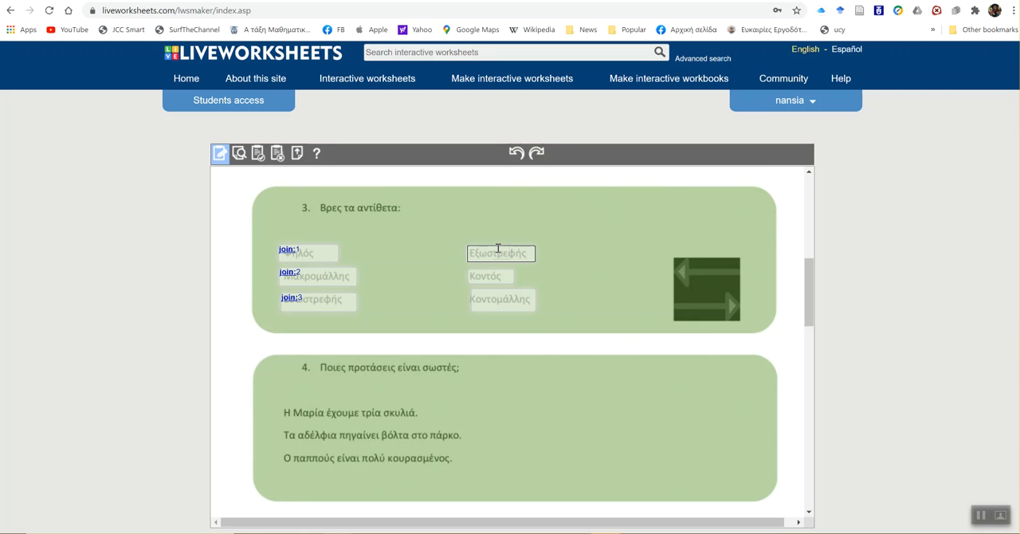
{"action": "type", "text": "join:3"}
{"action": "left_click", "coordinate": [495, 274]}
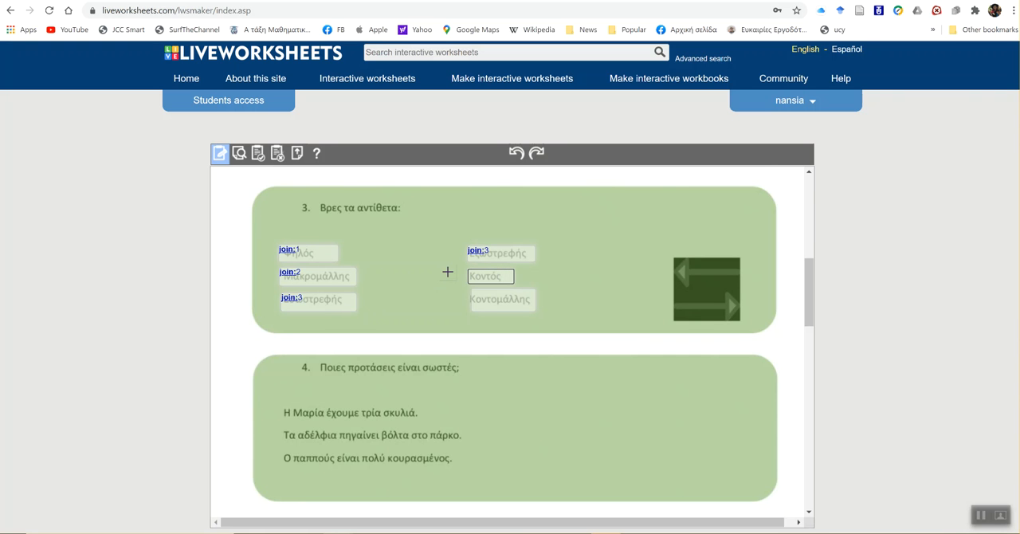
{"action": "type", "text": "join:1"}
{"action": "left_click", "coordinate": [503, 296]}
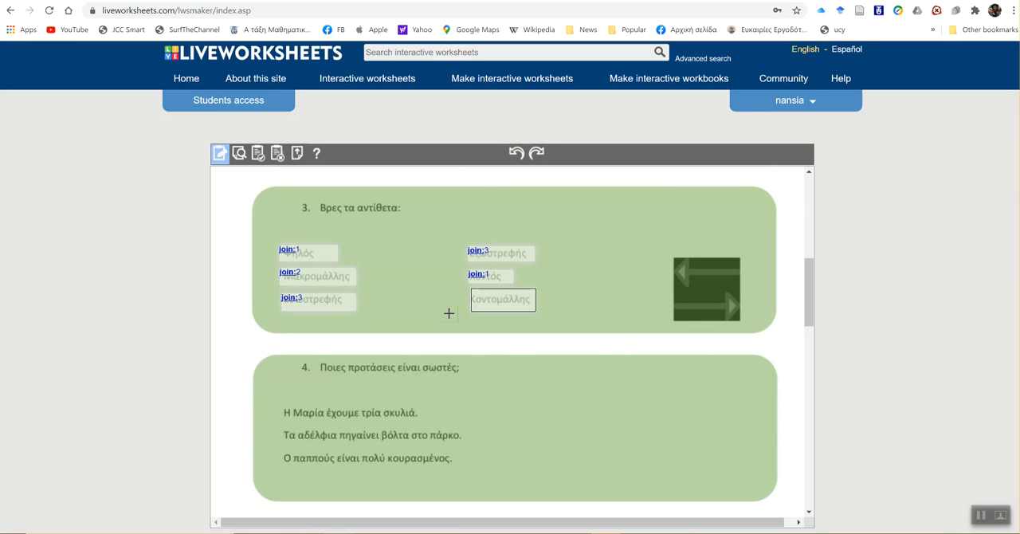
{"action": "type", "text": "join:2"}
- Draw a small answer box after each of the three sentences in exercise 4
{"action": "scroll", "coordinate": [449, 313], "scroll_direction": "down", "scroll_amount": 1}
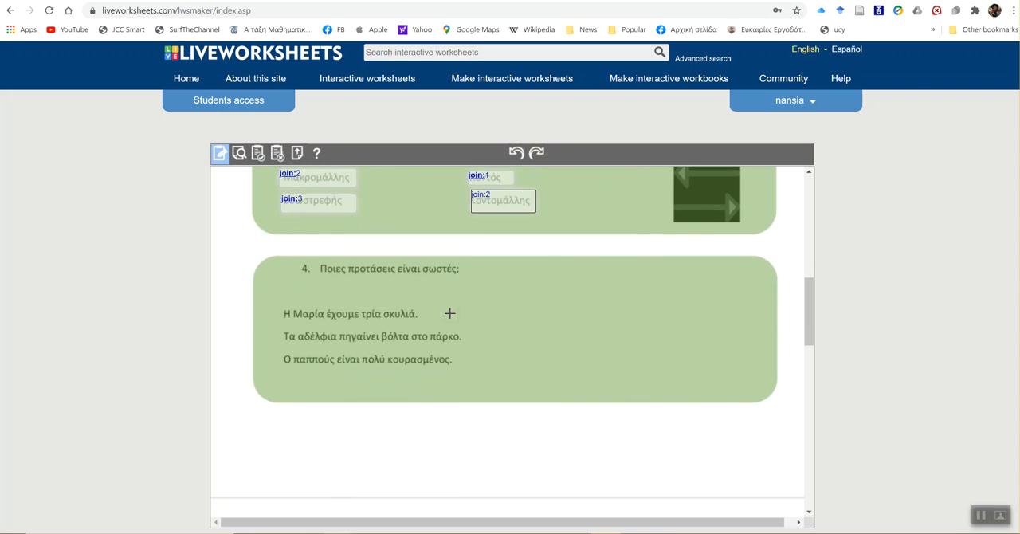
{"action": "left_click", "coordinate": [983, 516]}
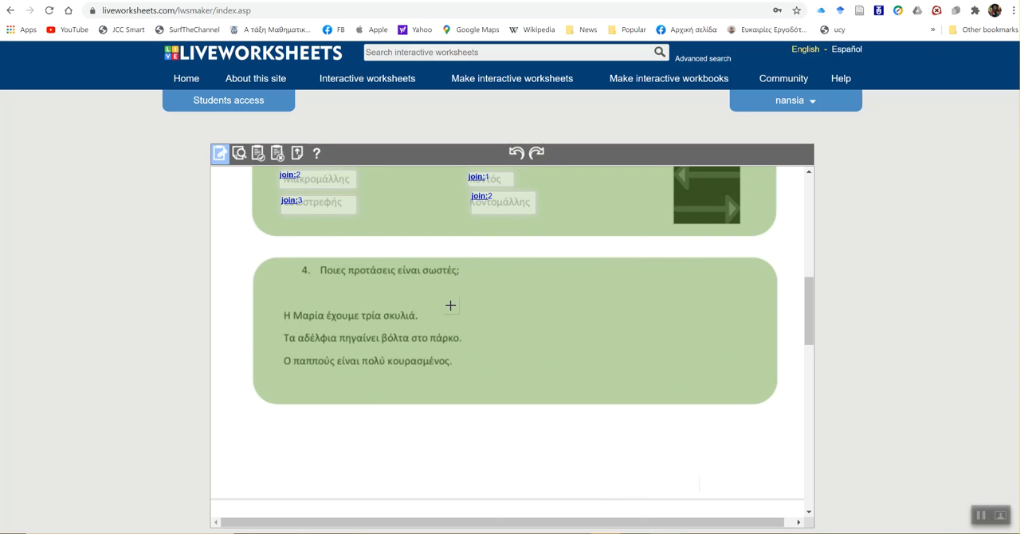
{"action": "left_click_drag", "start_coordinate": [458, 305], "coordinate": [551, 326]}
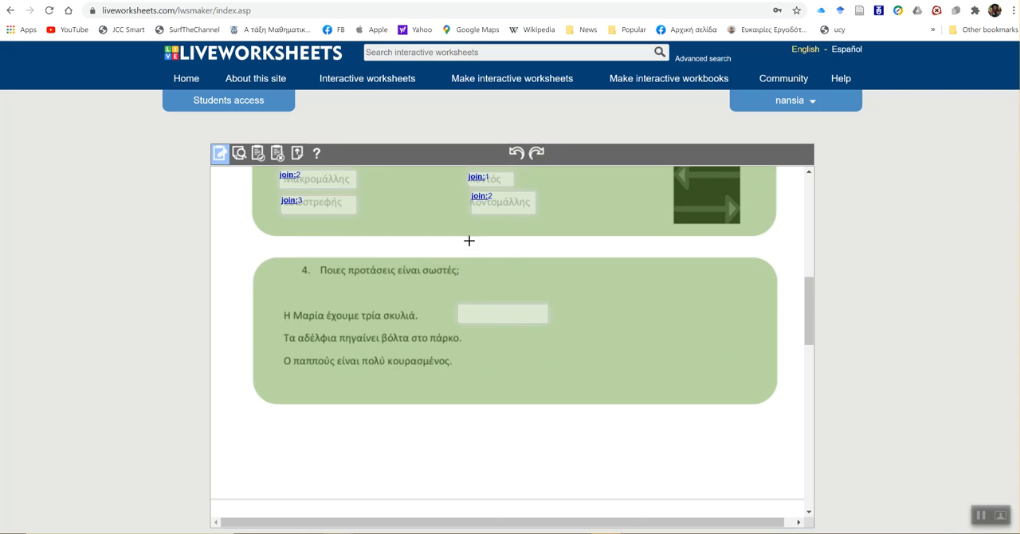
{"action": "left_click", "coordinate": [517, 153]}
{"action": "left_click_drag", "start_coordinate": [470, 302], "coordinate": [490, 380]}
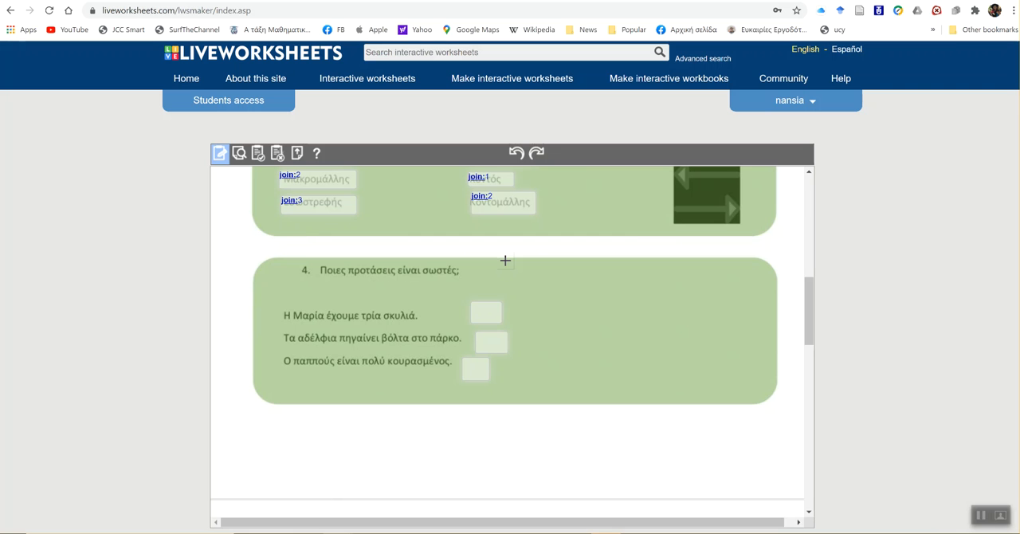
- Enter tick:no in the box beside the first sentence of exercise 4
{"action": "left_click", "coordinate": [491, 314]}
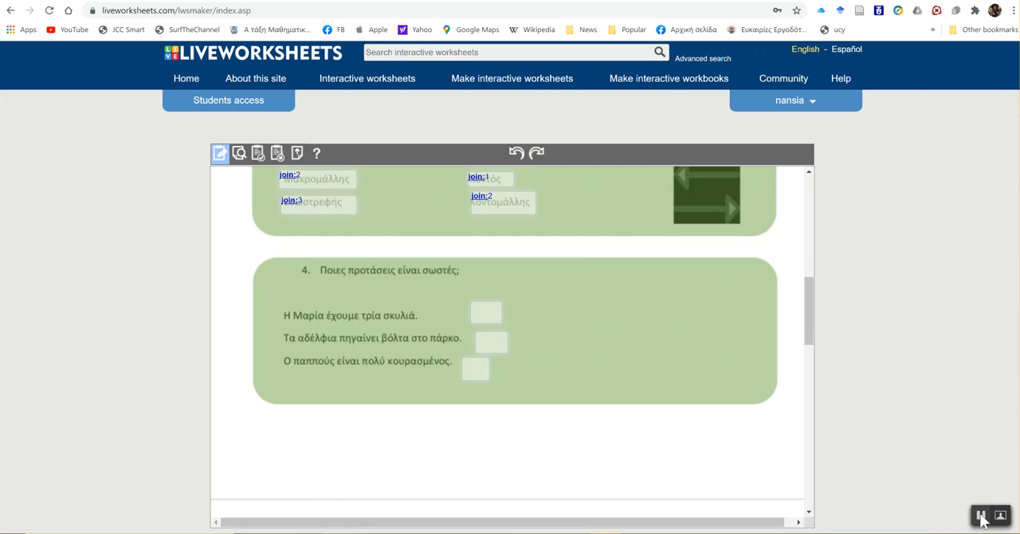
{"action": "scroll", "coordinate": [494, 291], "scroll_direction": "down", "scroll_amount": 1}
{"action": "left_click", "coordinate": [487, 263]}
{"action": "type", "text": "tick"}
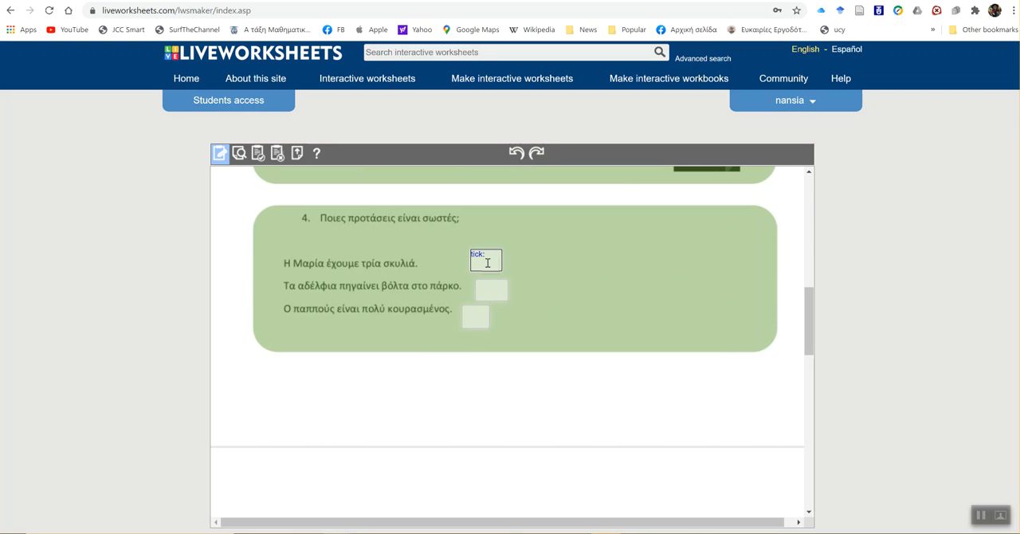
{"action": "type", "text": ":no"}
{"action": "double_click", "coordinate": [485, 255]}
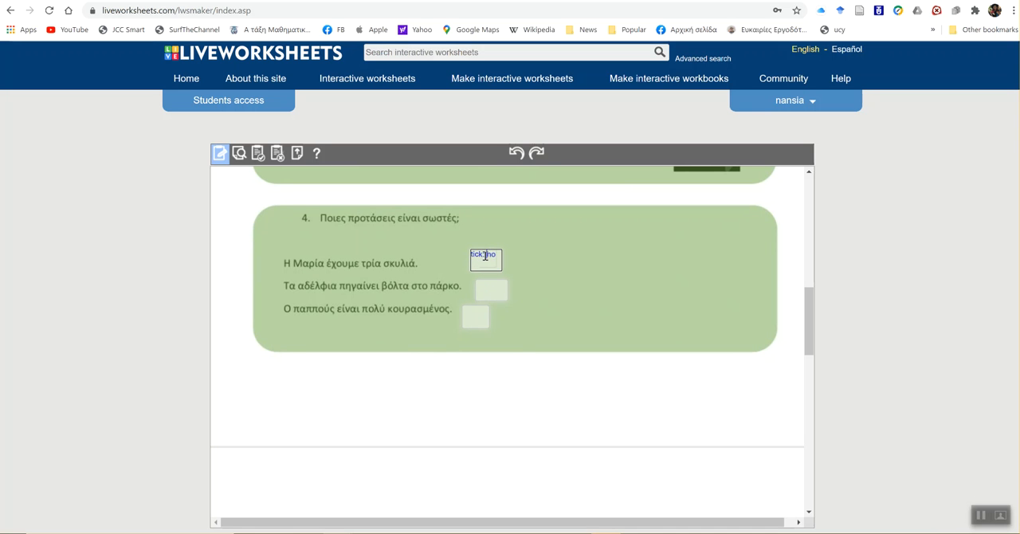
- Enter tick:no in the box beside the second sentence, about the siblings' walk in the park
{"action": "left_click", "coordinate": [493, 297]}
{"action": "type", "text": "tickQ"}
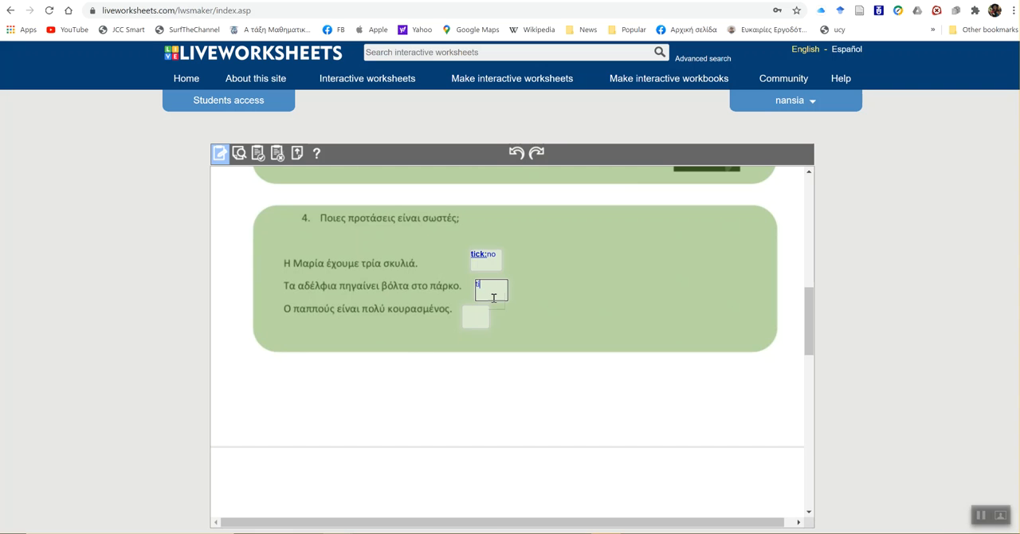
{"action": "key", "text": "BackSpace"}
{"action": "type", "text": ":"}
{"action": "type", "text": " to"}
{"action": "key", "text": "BackSpace"}
{"action": "key", "text": "BackSpace"}
{"action": "type", "text": "no"}
- Enter tick:yes in the box beside the third sentence, about the tired grandfather
{"action": "left_click", "coordinate": [478, 316]}
{"action": "type", "text": "tick: yes"}
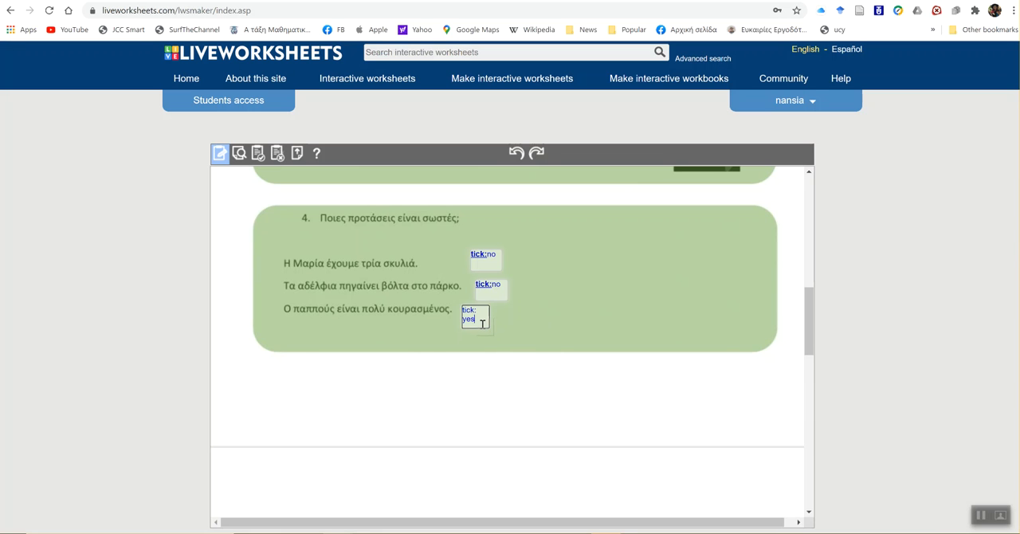
- Open the worksheet maker's help guide and find its More options list of exercise types
{"action": "scroll", "coordinate": [639, 374], "scroll_direction": "up", "scroll_amount": 5}
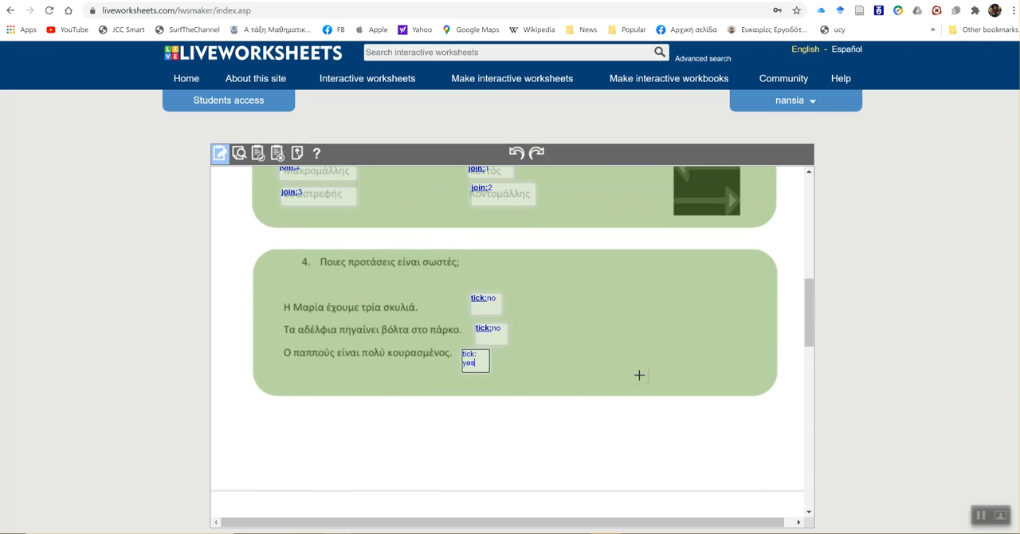
{"action": "scroll", "coordinate": [639, 375], "scroll_direction": "up", "scroll_amount": 6}
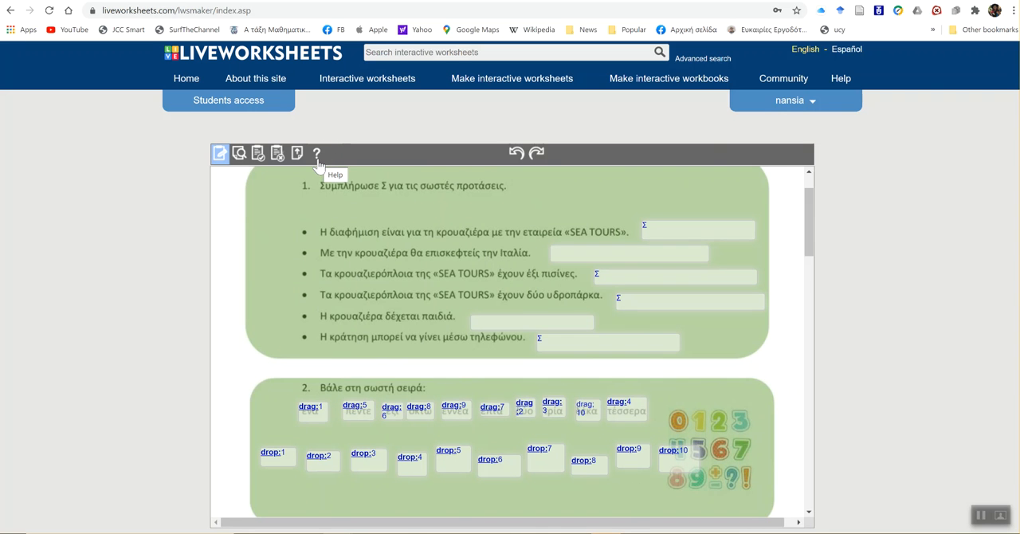
{"action": "left_click", "coordinate": [316, 153]}
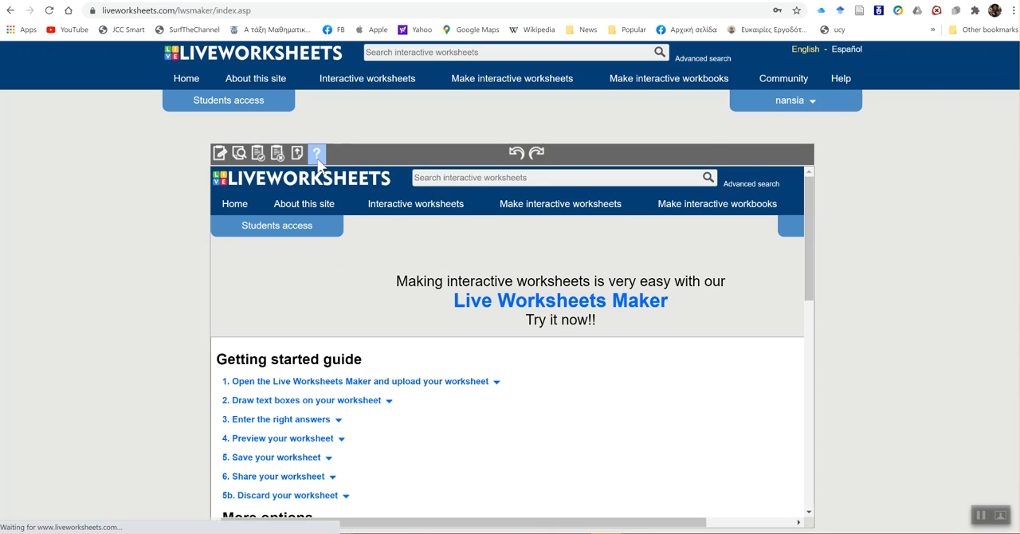
{"action": "scroll", "coordinate": [391, 329], "scroll_direction": "down", "scroll_amount": 3}
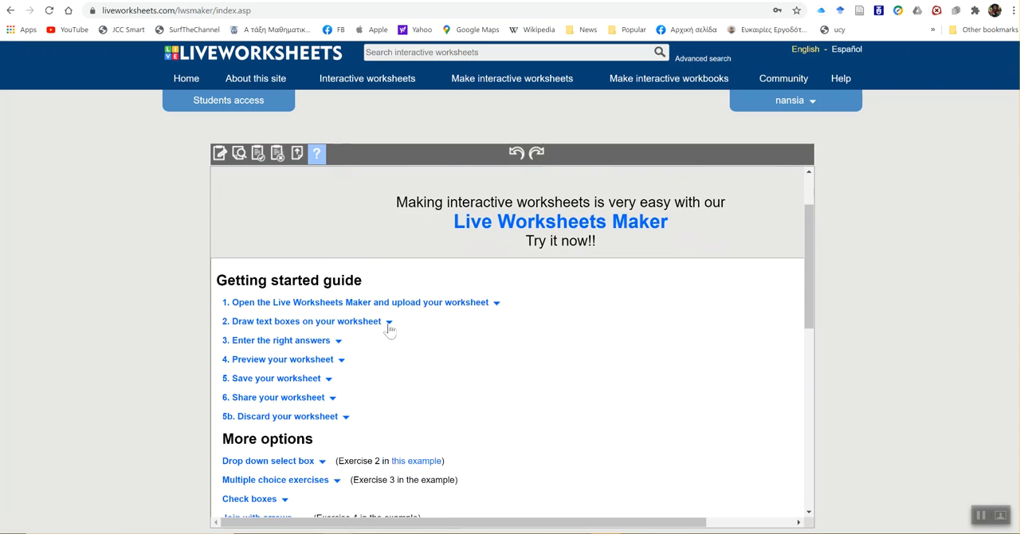
{"action": "scroll", "coordinate": [391, 329], "scroll_direction": "down", "scroll_amount": 1}
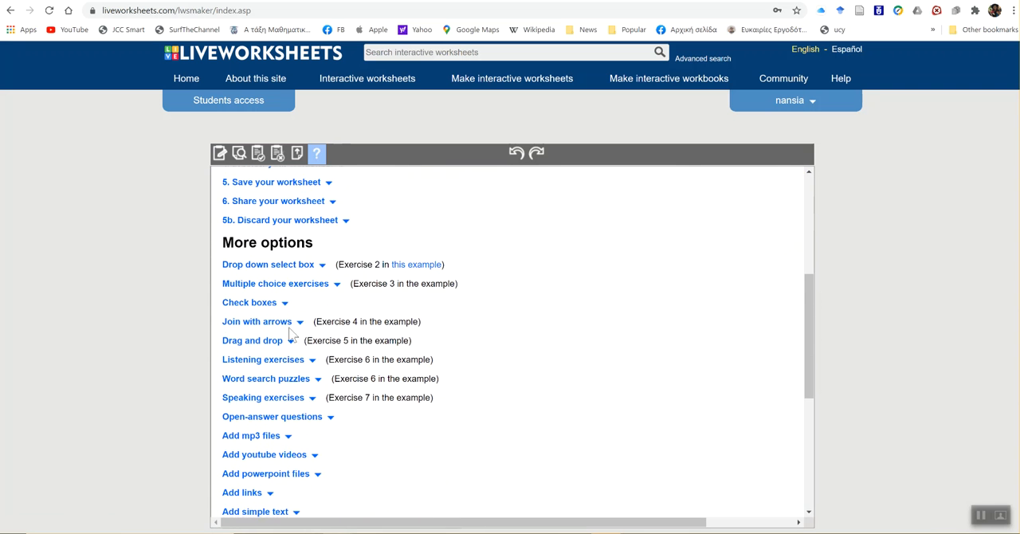
{"action": "scroll", "coordinate": [351, 462], "scroll_direction": "down", "scroll_amount": 2}
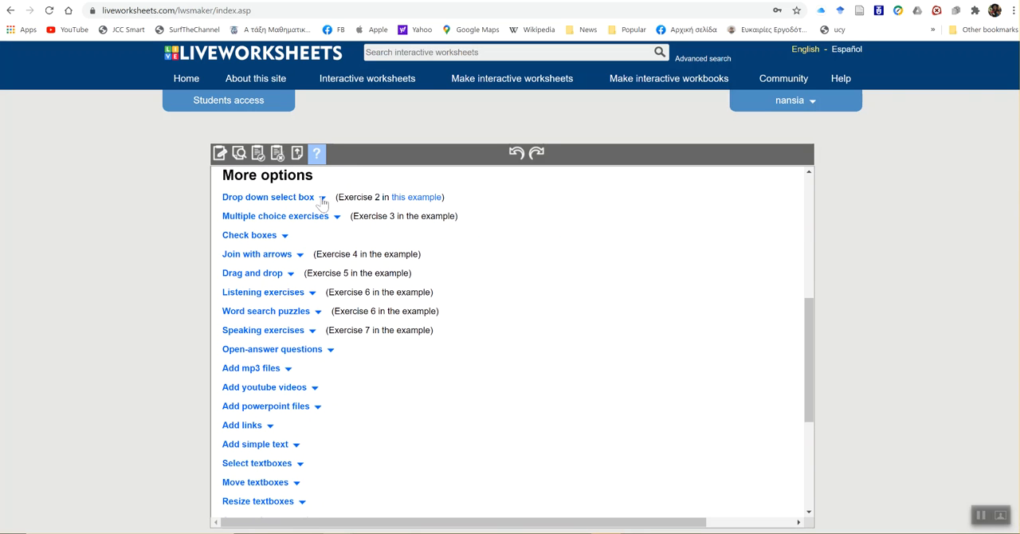
- Read the help entry on drop down select boxes, including its choose: syntax and clock example
{"action": "left_click", "coordinate": [323, 200]}
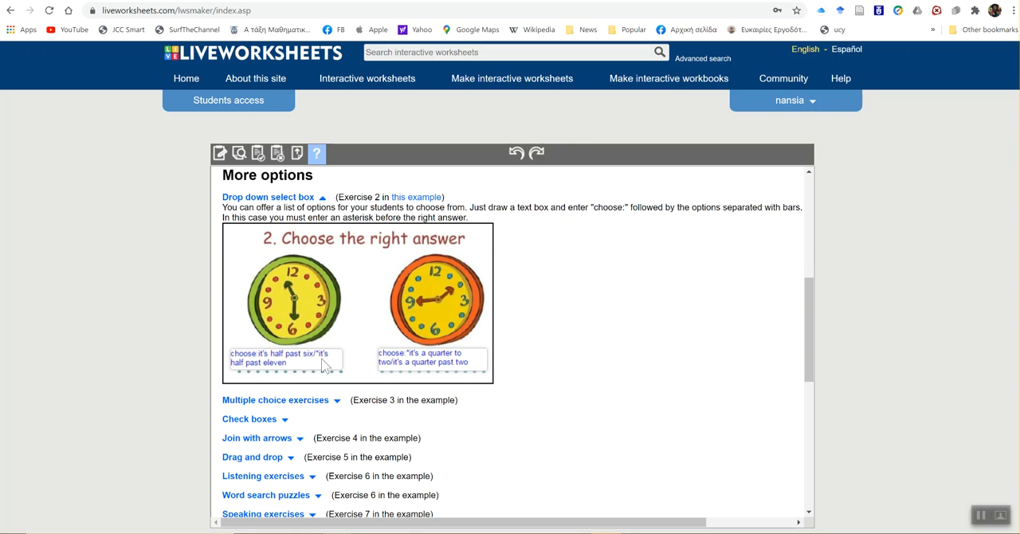
{"action": "scroll", "coordinate": [307, 367], "scroll_direction": "down", "scroll_amount": 2}
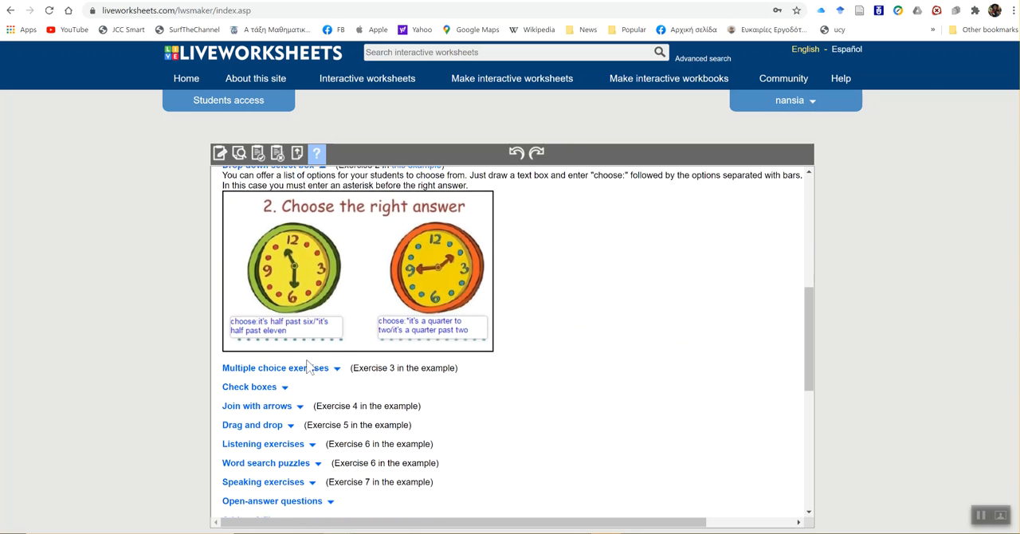
{"action": "scroll", "coordinate": [306, 367], "scroll_direction": "down", "scroll_amount": 2}
{"action": "scroll", "coordinate": [356, 326], "scroll_direction": "up", "scroll_amount": 4}
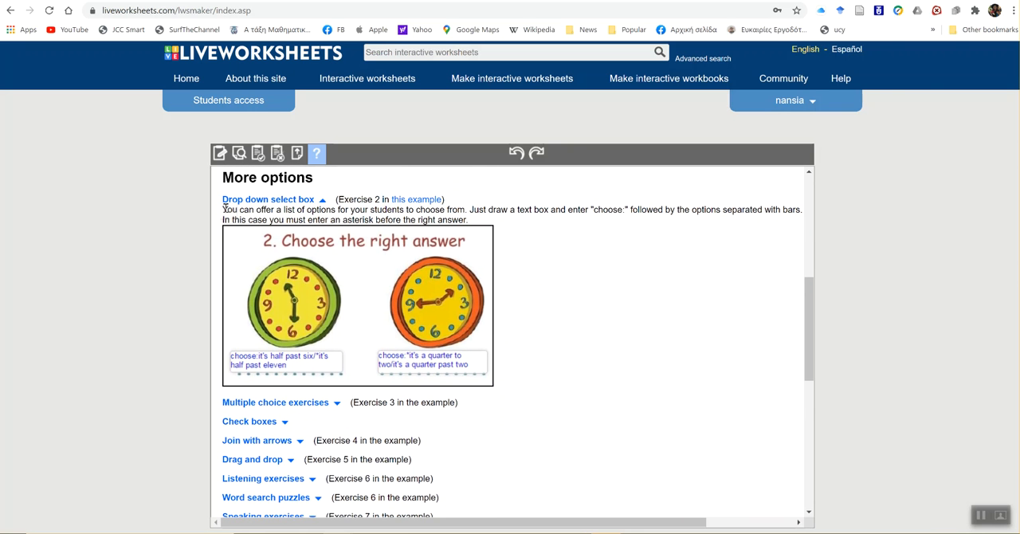
{"action": "left_click_drag", "start_coordinate": [228, 211], "coordinate": [475, 227]}
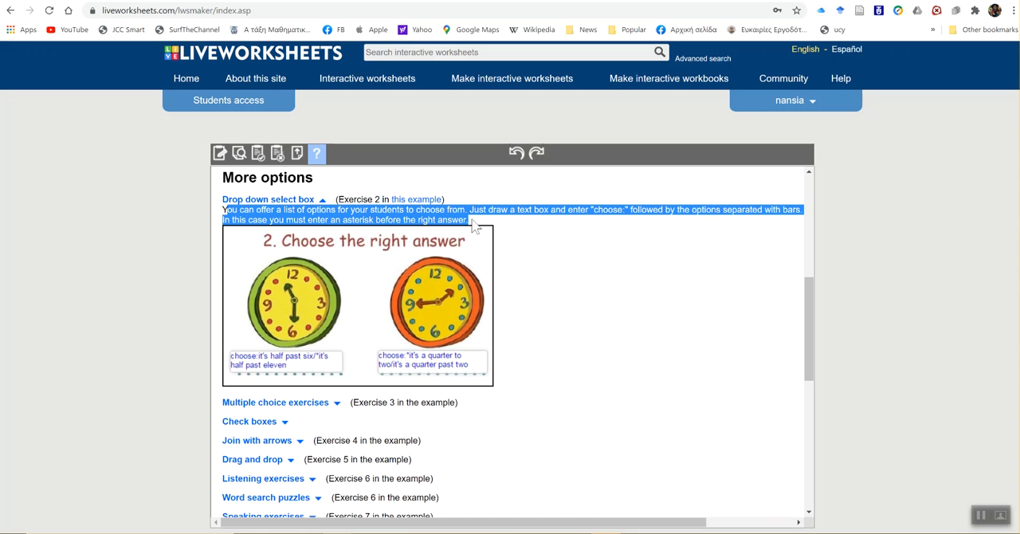
{"action": "left_click_drag", "start_coordinate": [225, 210], "coordinate": [469, 220]}
{"action": "scroll", "coordinate": [568, 355], "scroll_direction": "down", "scroll_amount": 2}
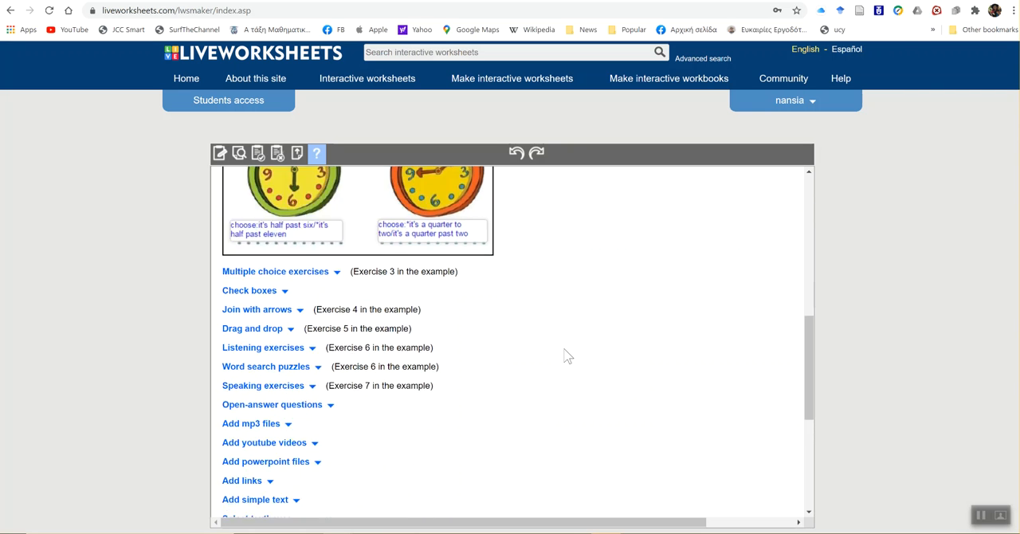
- Read the help entries on multiple choice exercises and check boxes with their select: and tick: examples
{"action": "left_click", "coordinate": [336, 262]}
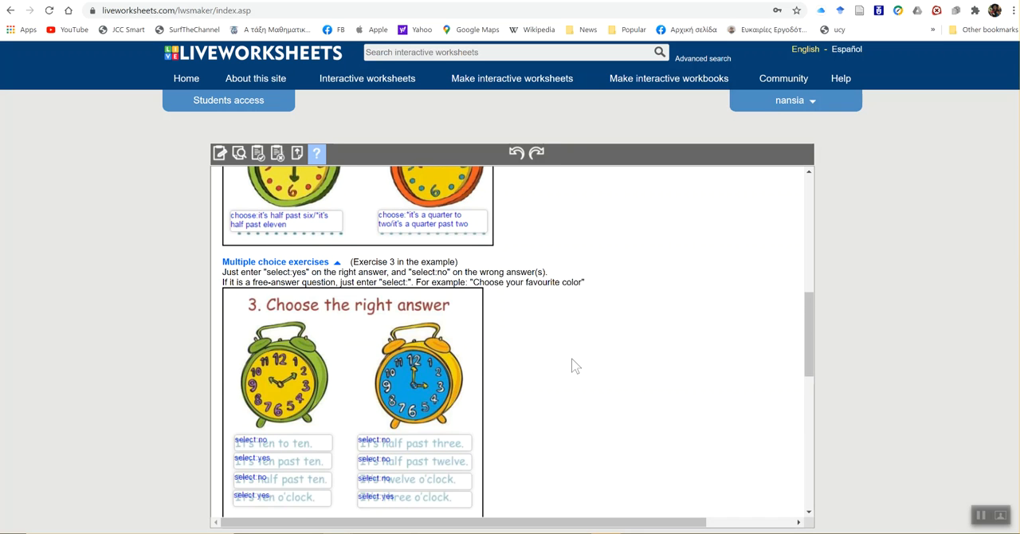
{"action": "scroll", "coordinate": [576, 365], "scroll_direction": "down", "scroll_amount": 1}
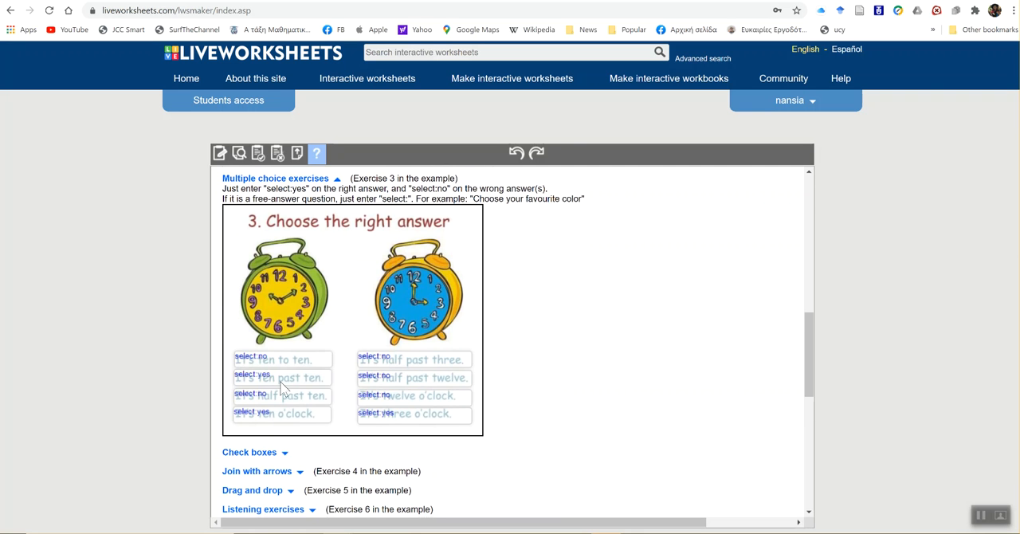
{"action": "scroll", "coordinate": [285, 390], "scroll_direction": "down", "scroll_amount": 1}
{"action": "left_click", "coordinate": [285, 346]}
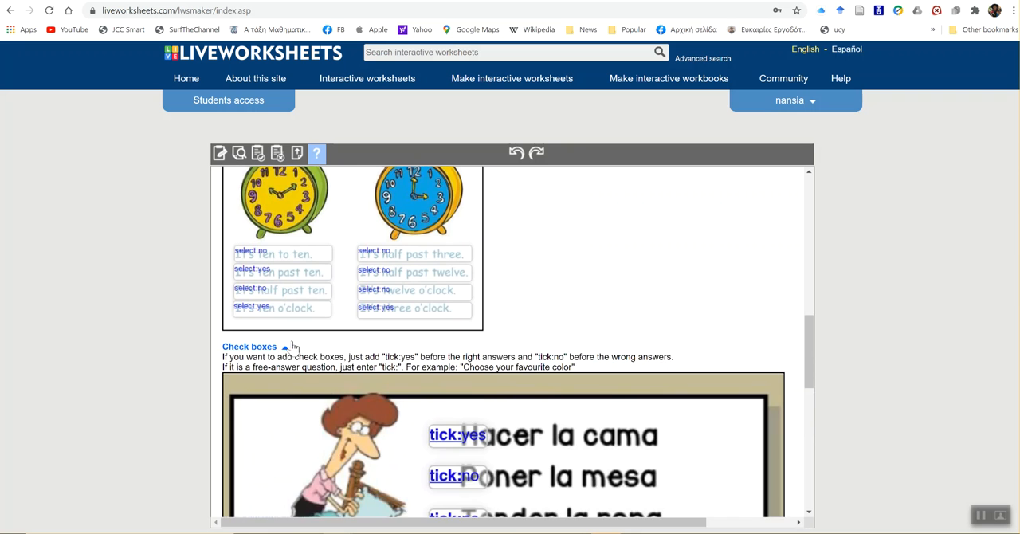
{"action": "scroll", "coordinate": [466, 341], "scroll_direction": "down", "scroll_amount": 3}
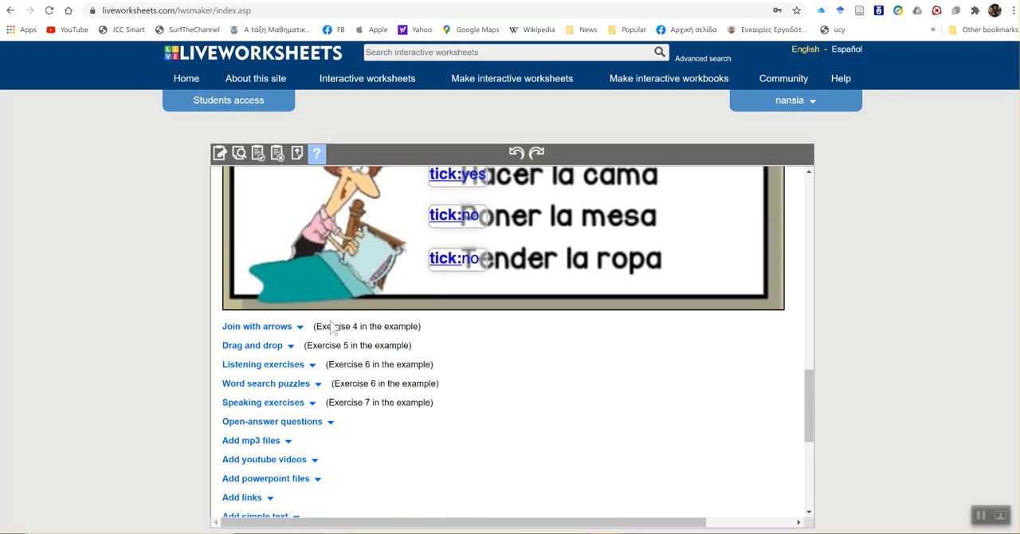
- View the help entries on joining with arrows and on drag and drop exercises
{"action": "left_click", "coordinate": [300, 327]}
{"action": "scroll", "coordinate": [301, 333], "scroll_direction": "down", "scroll_amount": 3}
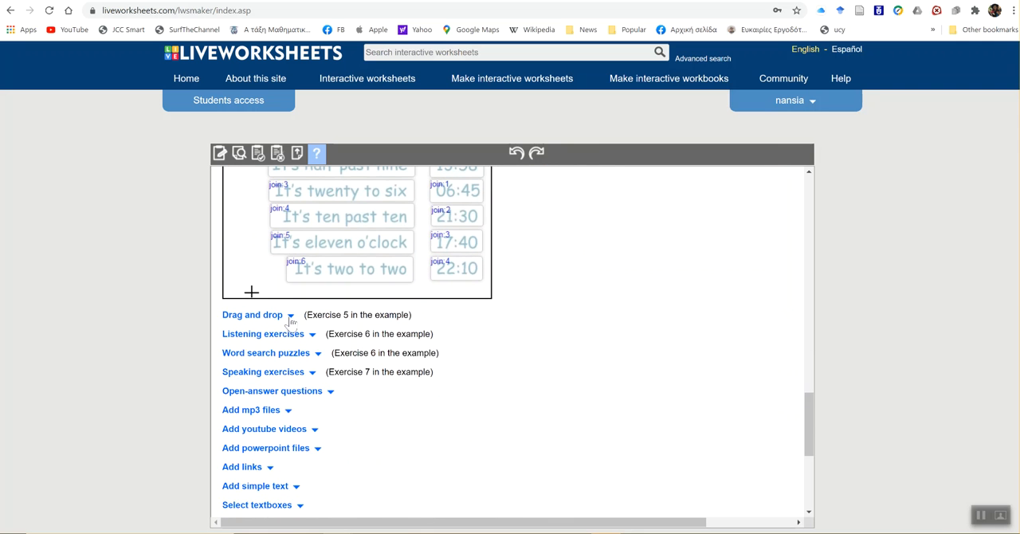
{"action": "left_click", "coordinate": [290, 315]}
{"action": "scroll", "coordinate": [405, 358], "scroll_direction": "down", "scroll_amount": 2}
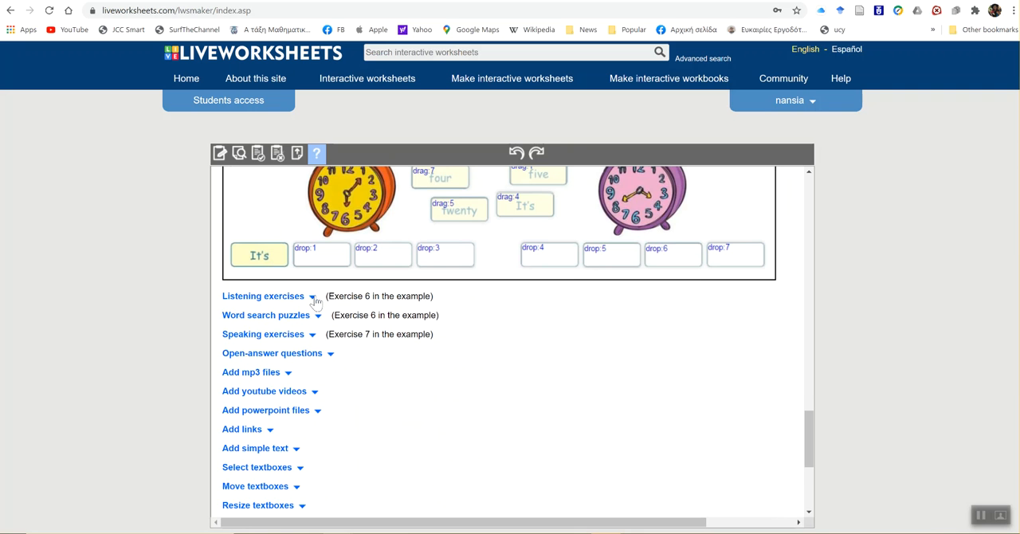
- View the help entries on listening exercises and word search puzzles
{"action": "left_click", "coordinate": [313, 297]}
{"action": "scroll", "coordinate": [457, 348], "scroll_direction": "down", "scroll_amount": 1}
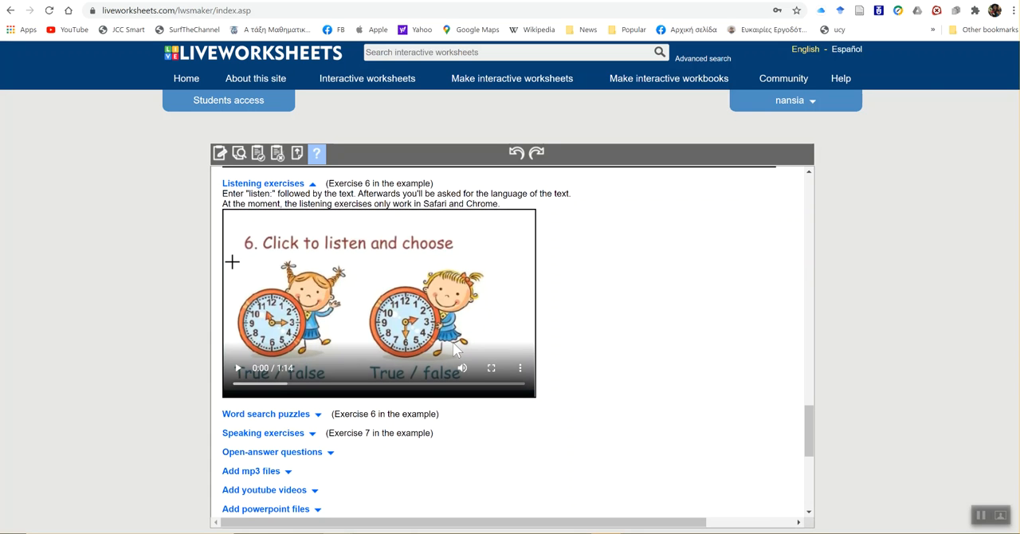
{"action": "scroll", "coordinate": [457, 349], "scroll_direction": "down", "scroll_amount": 1}
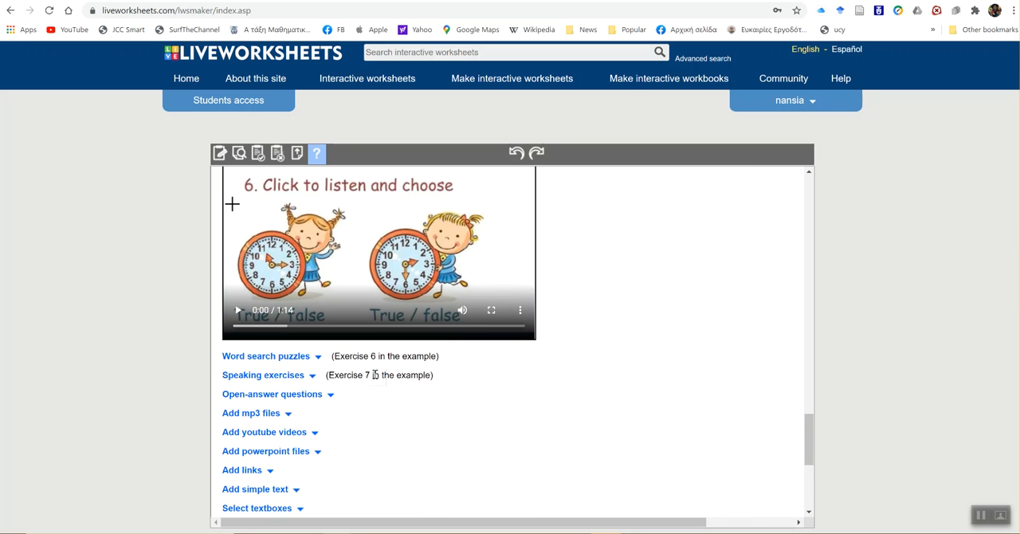
{"action": "scroll", "coordinate": [376, 374], "scroll_direction": "down", "scroll_amount": 1}
{"action": "left_click", "coordinate": [318, 278]}
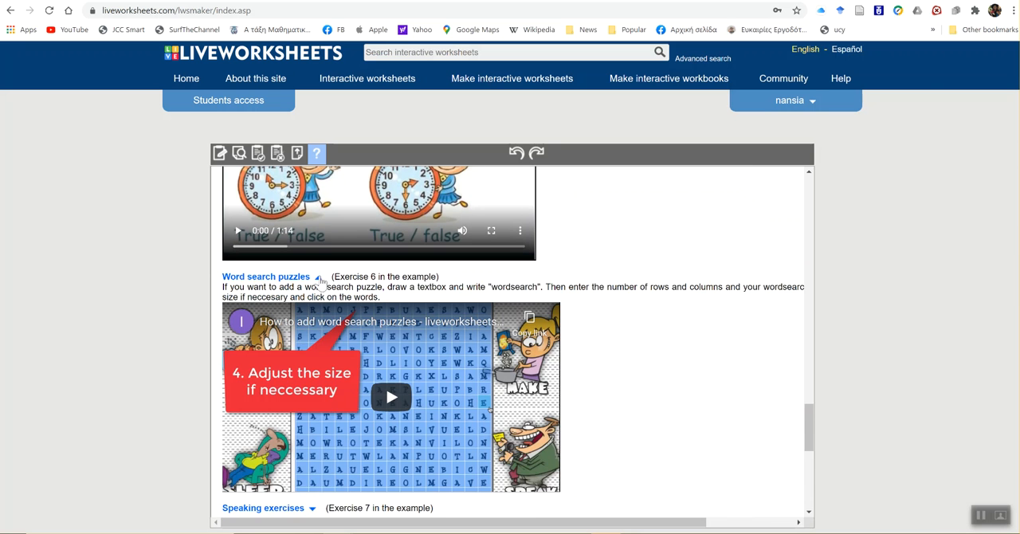
{"action": "scroll", "coordinate": [487, 348], "scroll_direction": "down", "scroll_amount": 1}
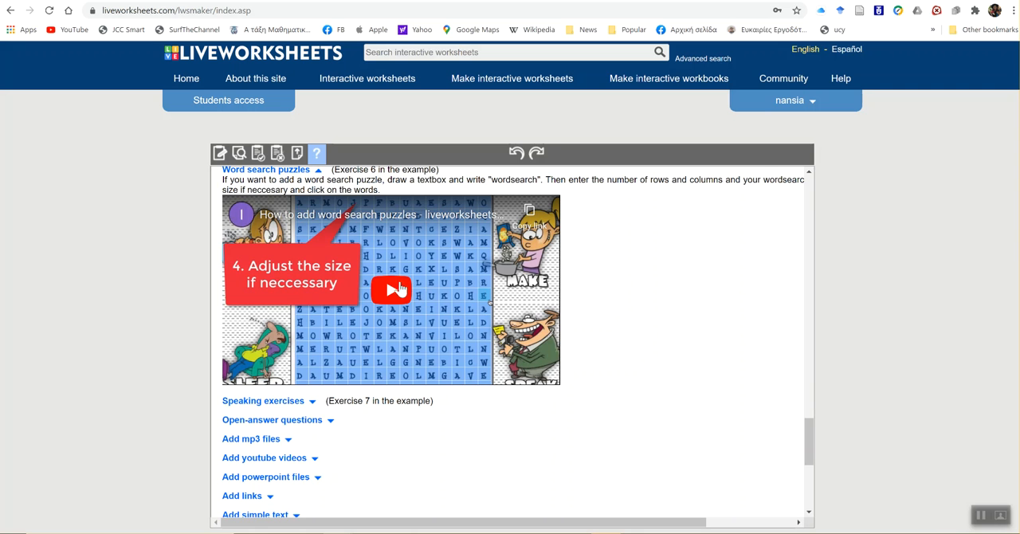
{"action": "scroll", "coordinate": [457, 419], "scroll_direction": "down", "scroll_amount": 1}
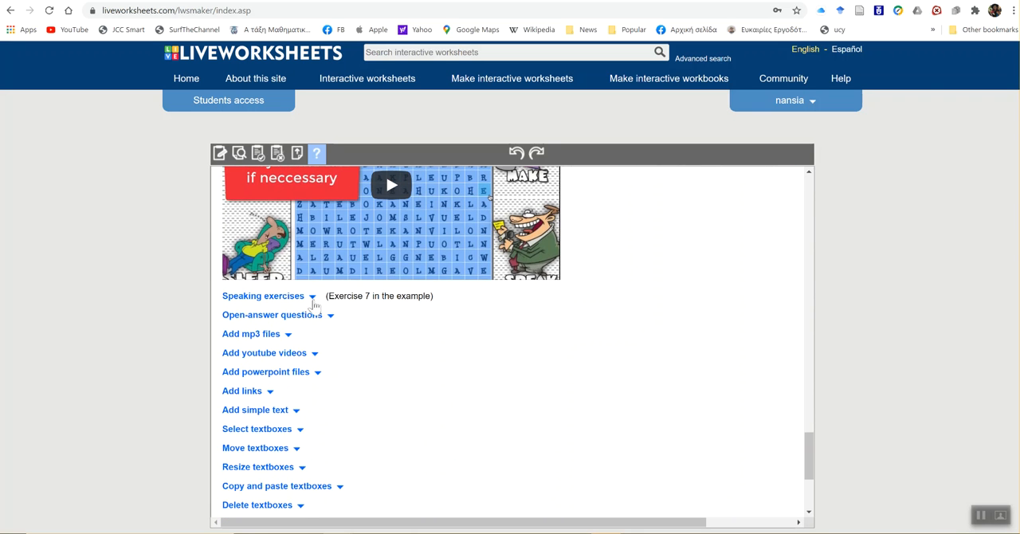
- Read the help entry on speaking exercises, highlighting the speak keyword in its instructions
{"action": "left_click", "coordinate": [313, 297]}
{"action": "scroll", "coordinate": [472, 334], "scroll_direction": "down", "scroll_amount": 1}
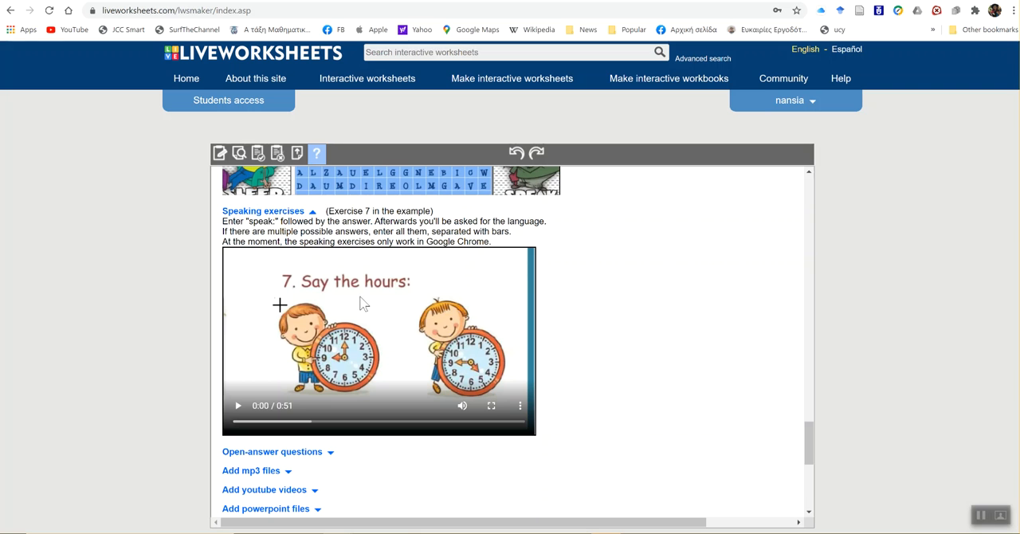
{"action": "double_click", "coordinate": [261, 221]}
{"action": "scroll", "coordinate": [510, 371], "scroll_direction": "down", "scroll_amount": 1}
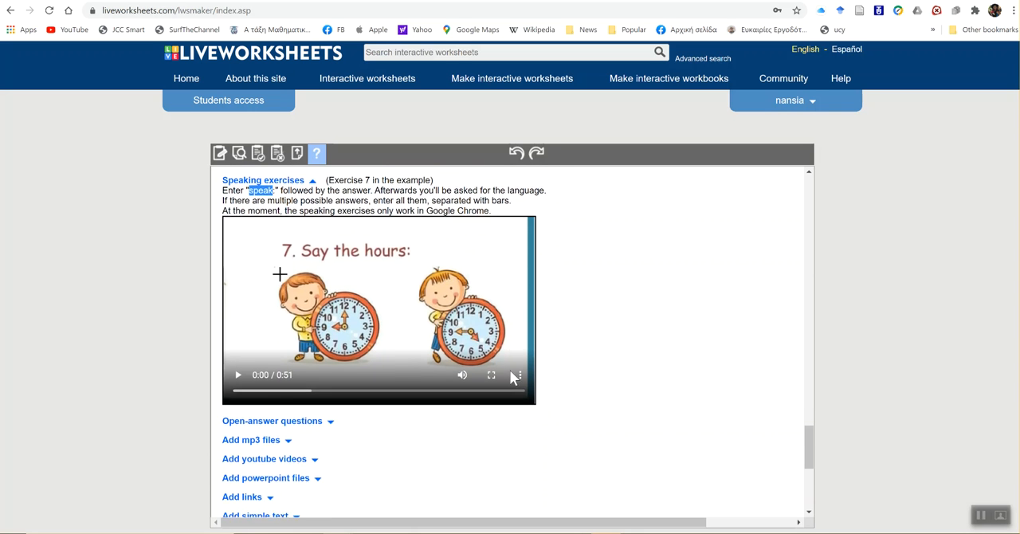
{"action": "scroll", "coordinate": [510, 372], "scroll_direction": "down", "scroll_amount": 2}
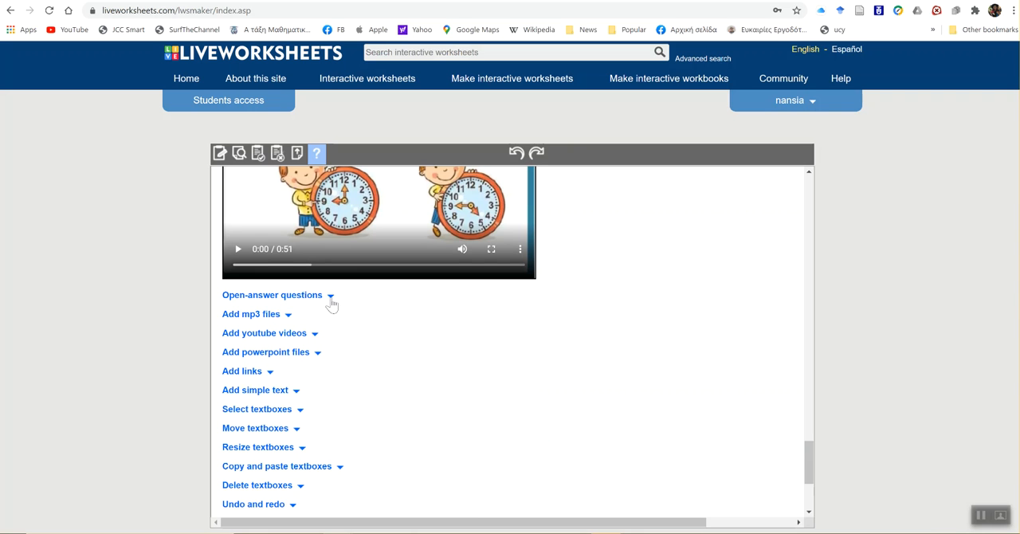
- Look through the remaining help topics to the end of the guide and return to its beginning
{"action": "scroll", "coordinate": [374, 442], "scroll_direction": "down", "scroll_amount": 3}
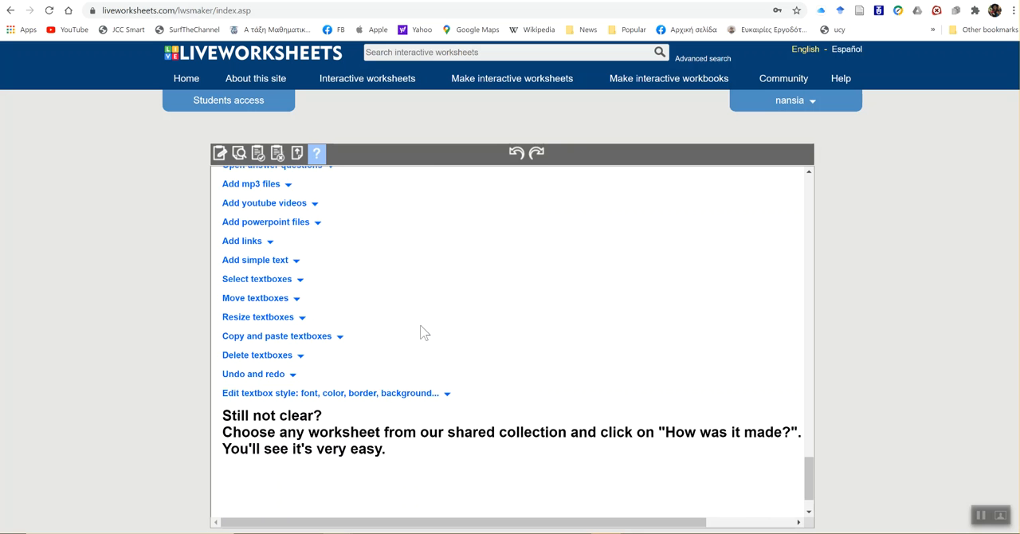
{"action": "scroll", "coordinate": [422, 332], "scroll_direction": "up", "scroll_amount": 1}
{"action": "scroll", "coordinate": [423, 331], "scroll_direction": "up", "scroll_amount": 8}
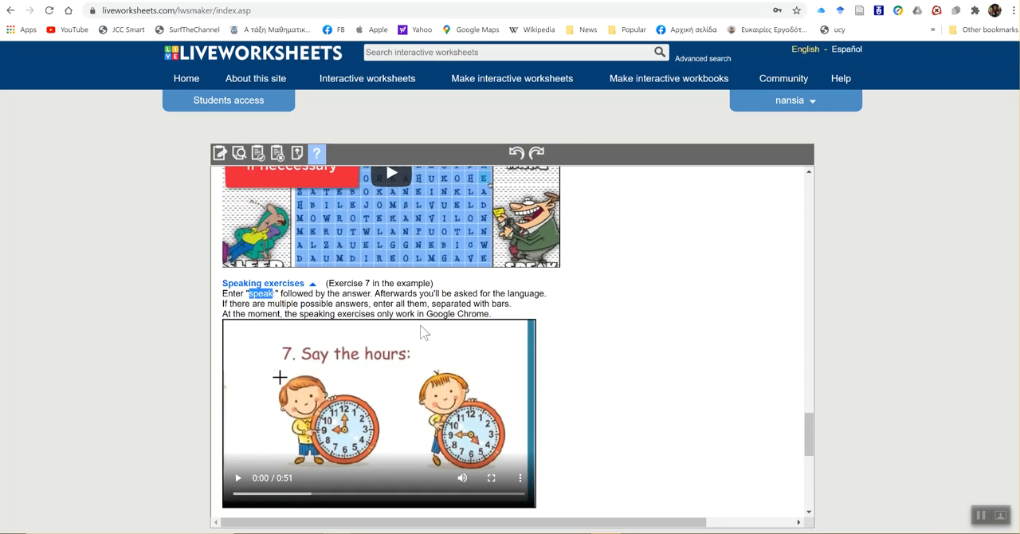
{"action": "scroll", "coordinate": [420, 324], "scroll_direction": "up", "scroll_amount": 15}
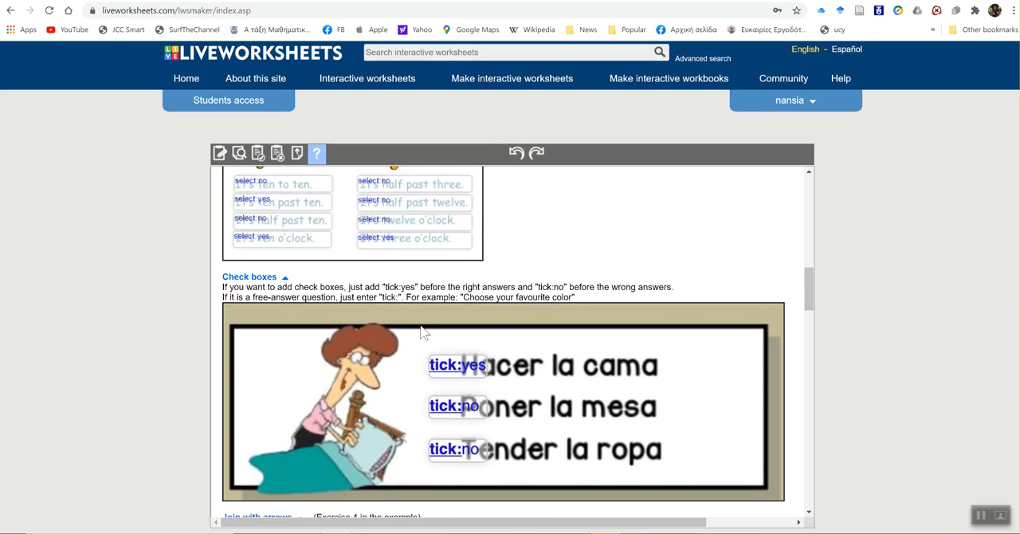
{"action": "scroll", "coordinate": [422, 331], "scroll_direction": "up", "scroll_amount": 6}
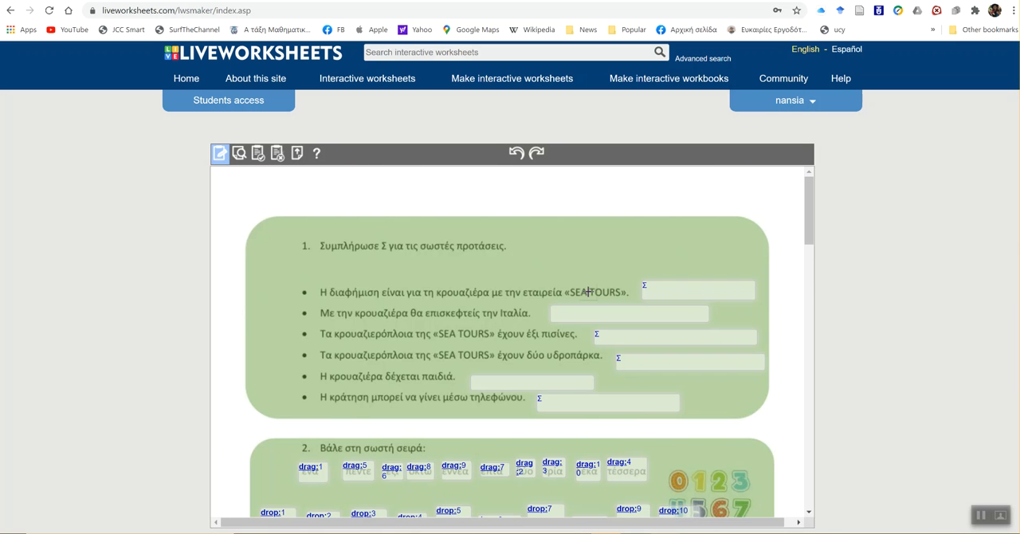
- Return to editing the worksheet, review the answer boxes of exercises 1 to 3 and open the worksheet preview
{"action": "scroll", "coordinate": [588, 292], "scroll_direction": "down", "scroll_amount": 1}
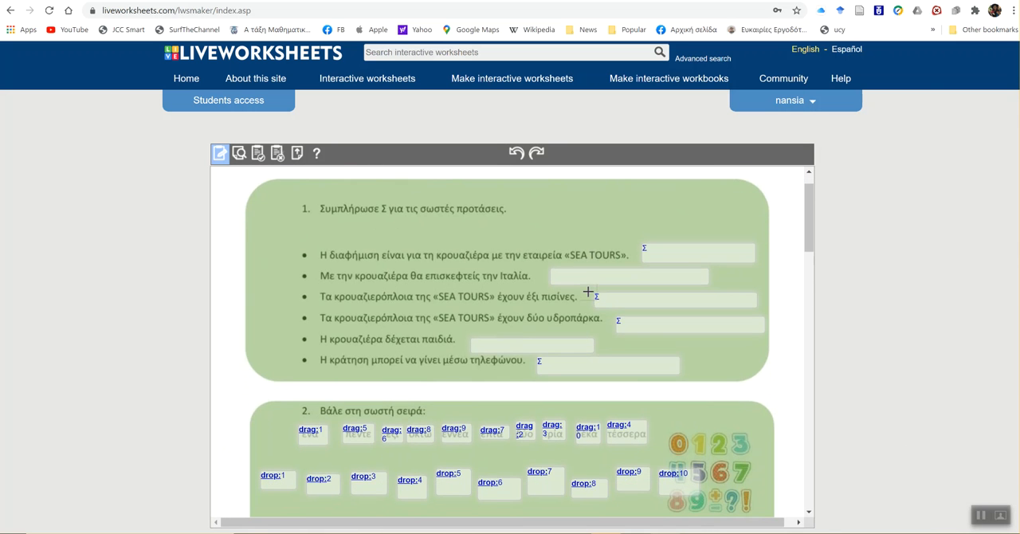
{"action": "scroll", "coordinate": [588, 292], "scroll_direction": "down", "scroll_amount": 3}
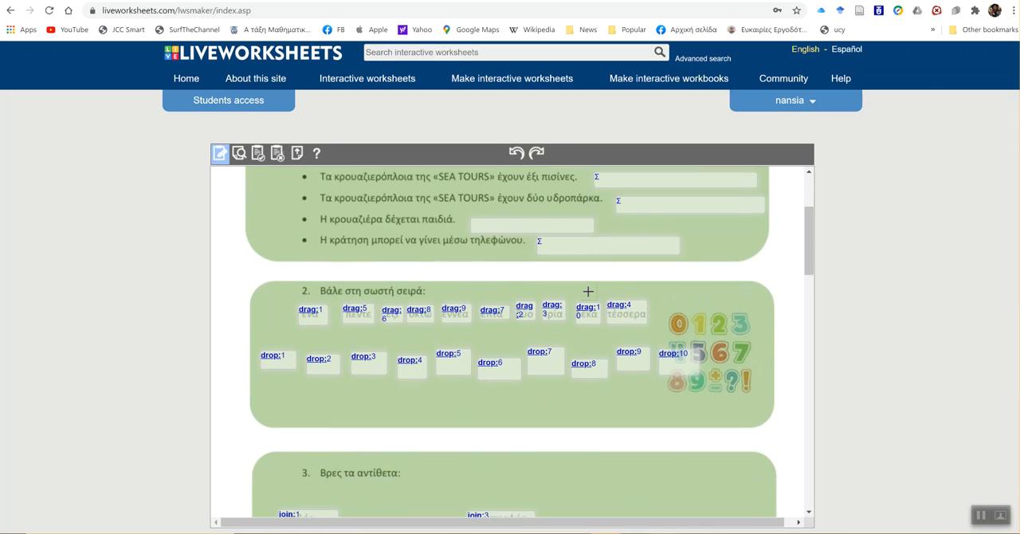
{"action": "scroll", "coordinate": [588, 291], "scroll_direction": "down", "scroll_amount": 1}
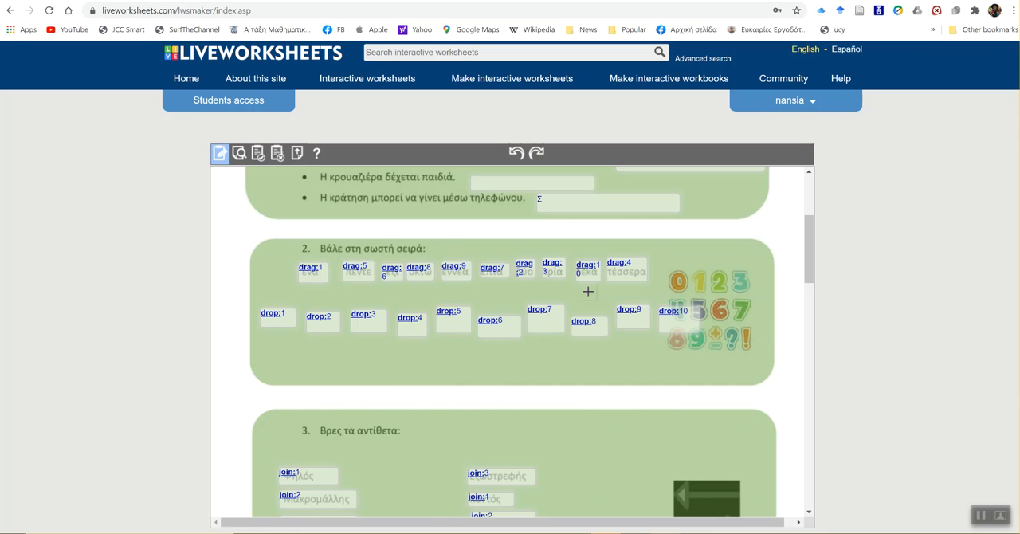
{"action": "scroll", "coordinate": [588, 291], "scroll_direction": "down", "scroll_amount": 2}
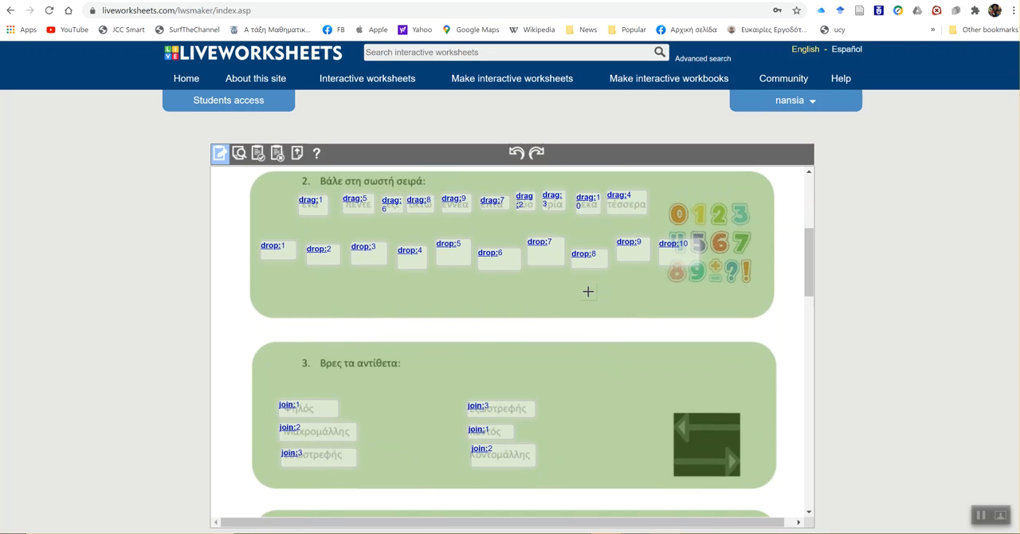
{"action": "scroll", "coordinate": [589, 292], "scroll_direction": "up", "scroll_amount": 7}
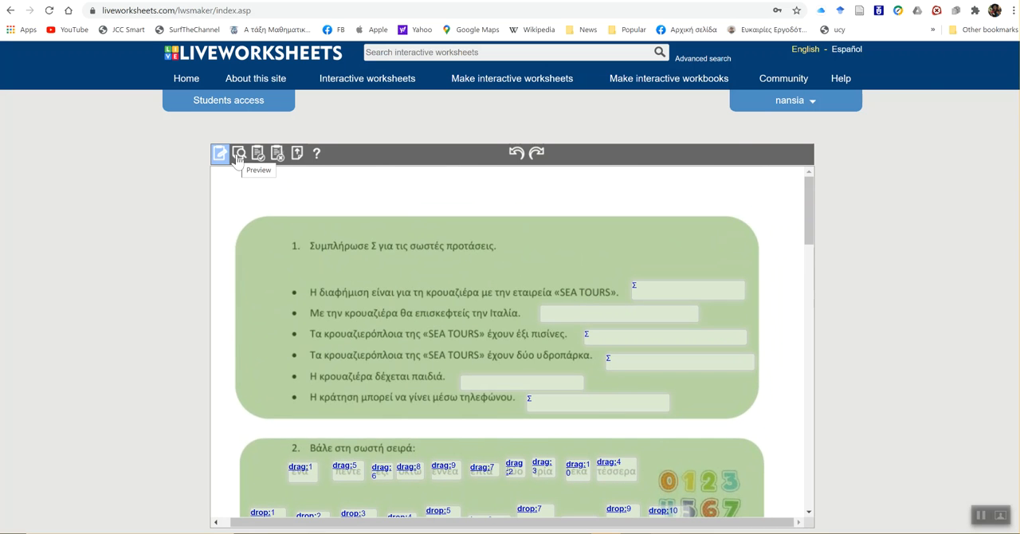
{"action": "left_click", "coordinate": [239, 157]}
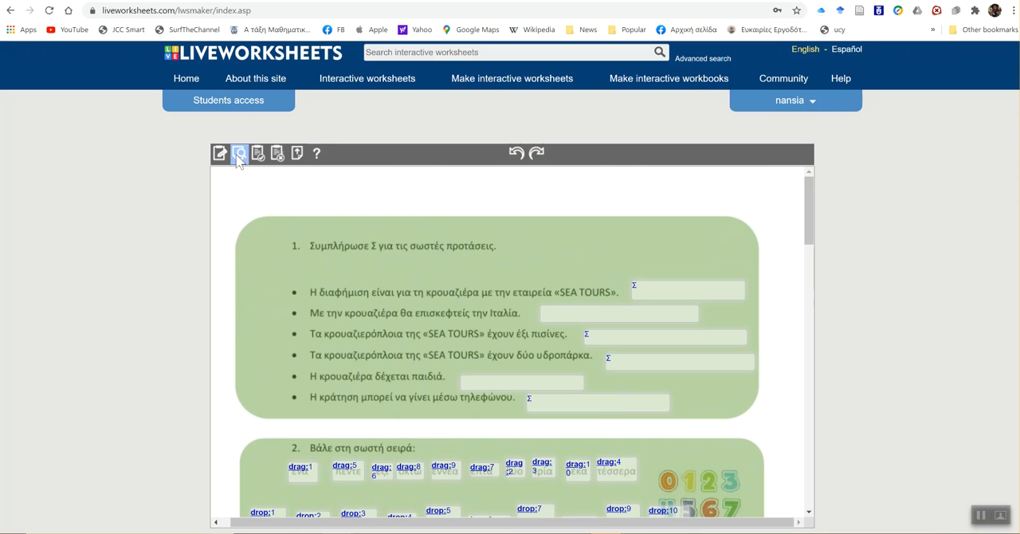
- Answer Σ for every sentence of exercise 1 except the second in the worksheet preview, and dismiss the text box style options without changes
{"action": "scroll", "coordinate": [458, 239], "scroll_direction": "down", "scroll_amount": 1}
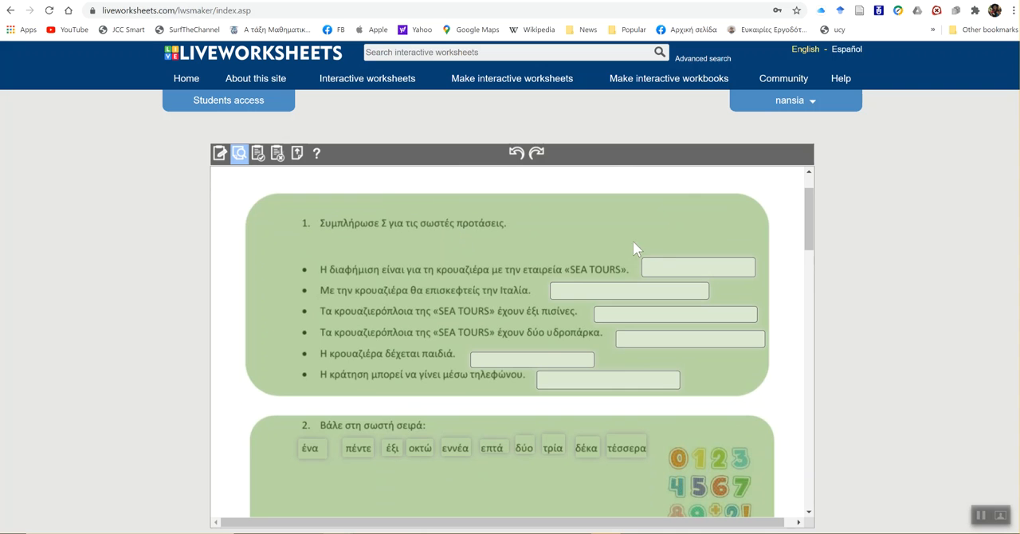
{"action": "left_click", "coordinate": [684, 262]}
{"action": "left_click", "coordinate": [674, 312]}
{"action": "type", "text": "Σ"}
{"action": "left_click", "coordinate": [685, 341]}
{"action": "type", "text": "Σ"}
{"action": "left_click", "coordinate": [558, 361]}
{"action": "type", "text": "Σ"}
{"action": "left_click", "coordinate": [594, 379]}
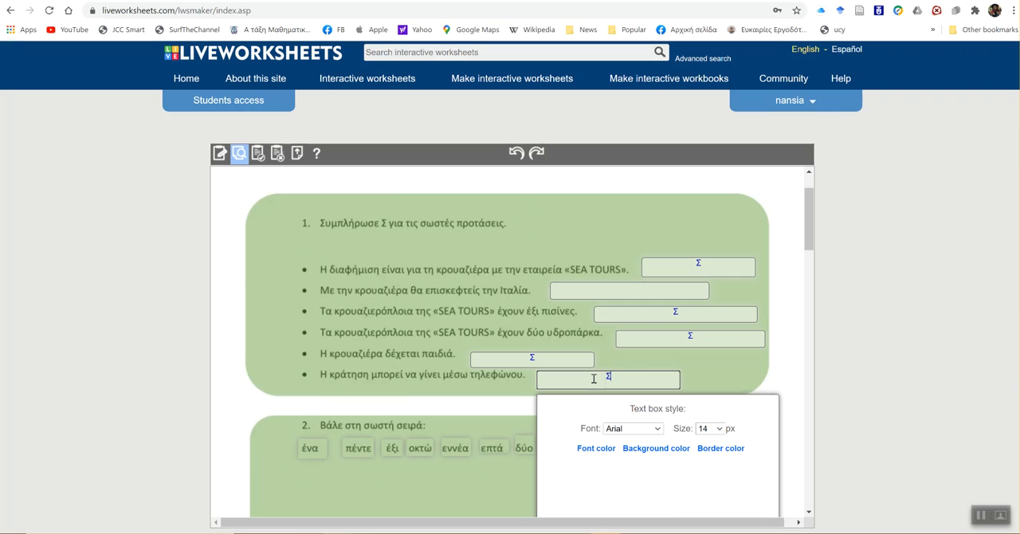
{"action": "scroll", "coordinate": [755, 380], "scroll_direction": "down", "scroll_amount": 1}
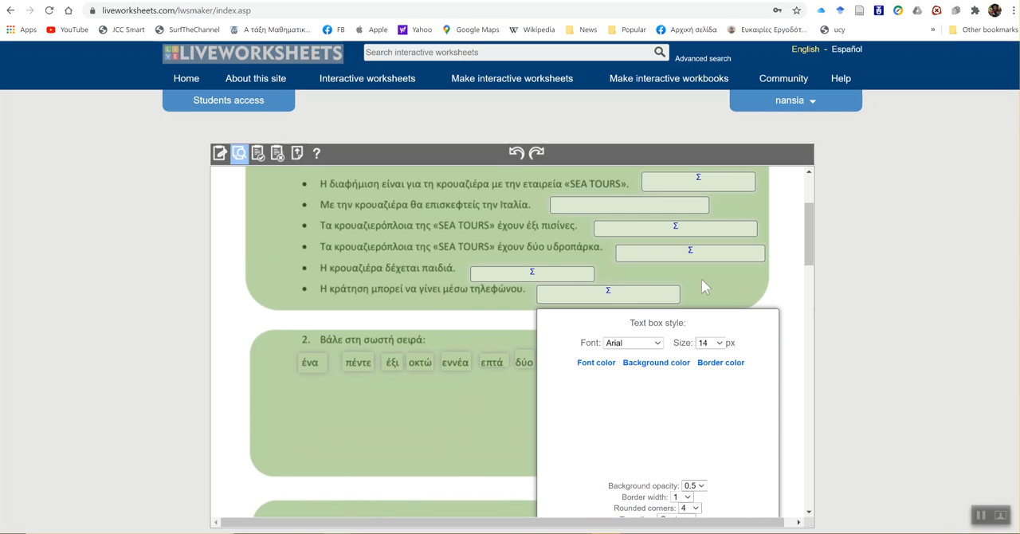
{"action": "scroll", "coordinate": [556, 402], "scroll_direction": "down", "scroll_amount": 1}
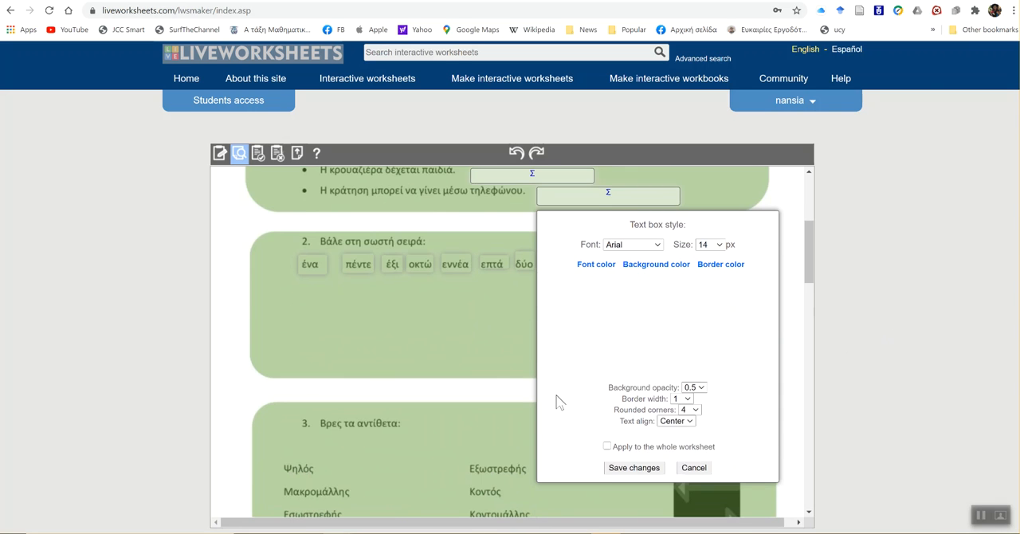
{"action": "left_click", "coordinate": [690, 467]}
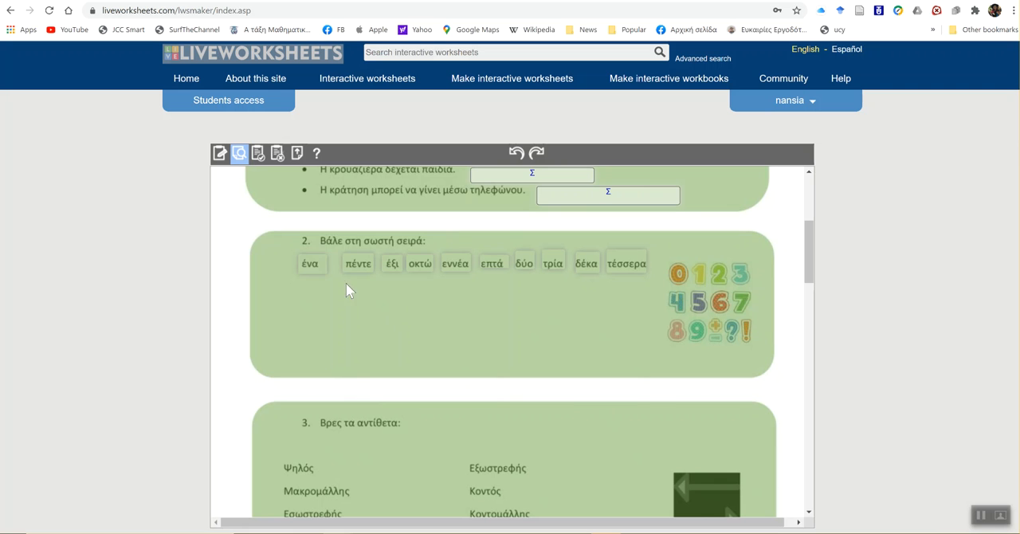
- Arrange the number words of exercise 2 in ascending order, from ένα to δέκα, in the empty space beneath the word list
{"action": "left_click_drag", "start_coordinate": [312, 263], "coordinate": [272, 309]}
{"action": "left_click_drag", "start_coordinate": [525, 263], "coordinate": [320, 316]}
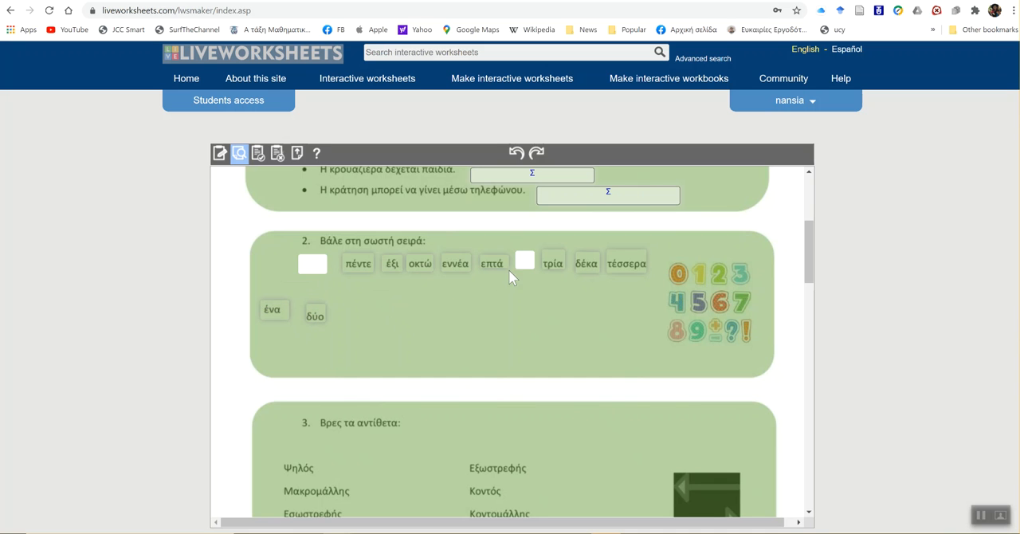
{"action": "left_click_drag", "start_coordinate": [550, 262], "coordinate": [356, 315]}
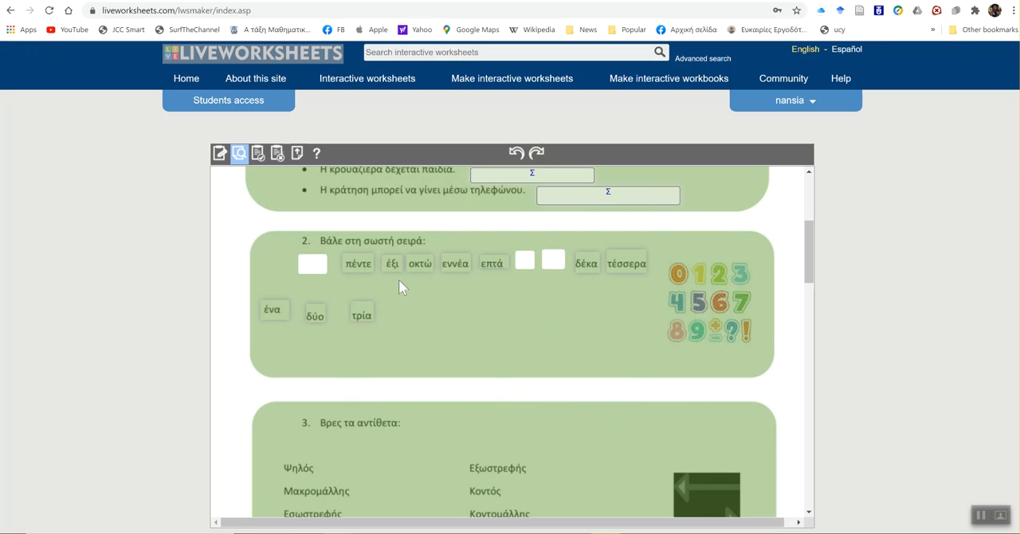
{"action": "left_click_drag", "start_coordinate": [626, 263], "coordinate": [417, 324]}
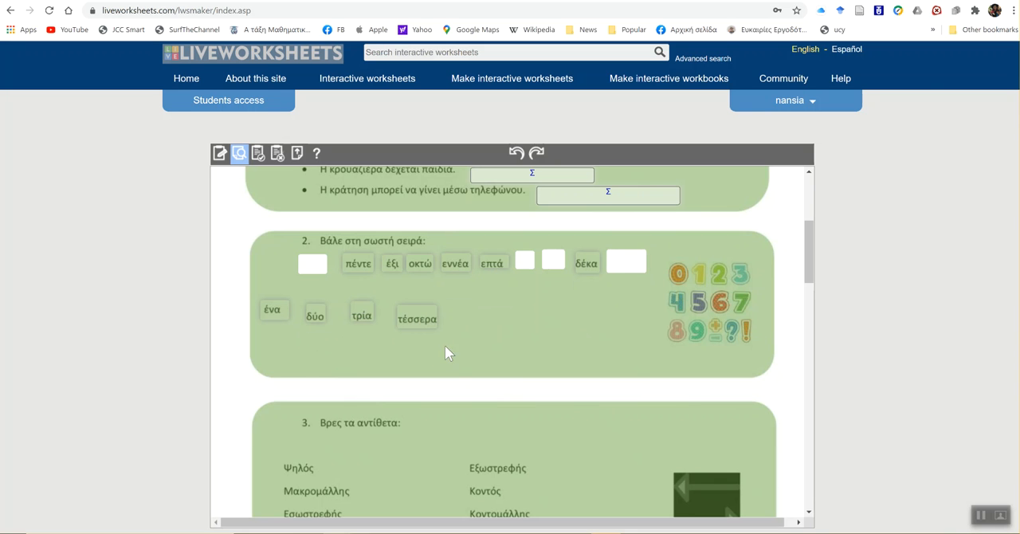
{"action": "left_click_drag", "start_coordinate": [360, 265], "coordinate": [474, 319]}
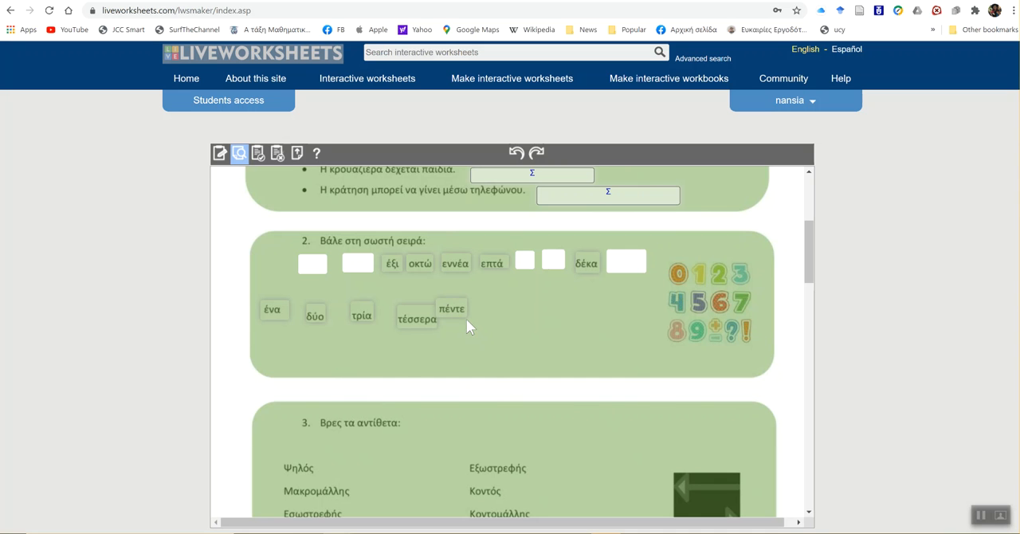
{"action": "left_click_drag", "start_coordinate": [394, 269], "coordinate": [494, 317]}
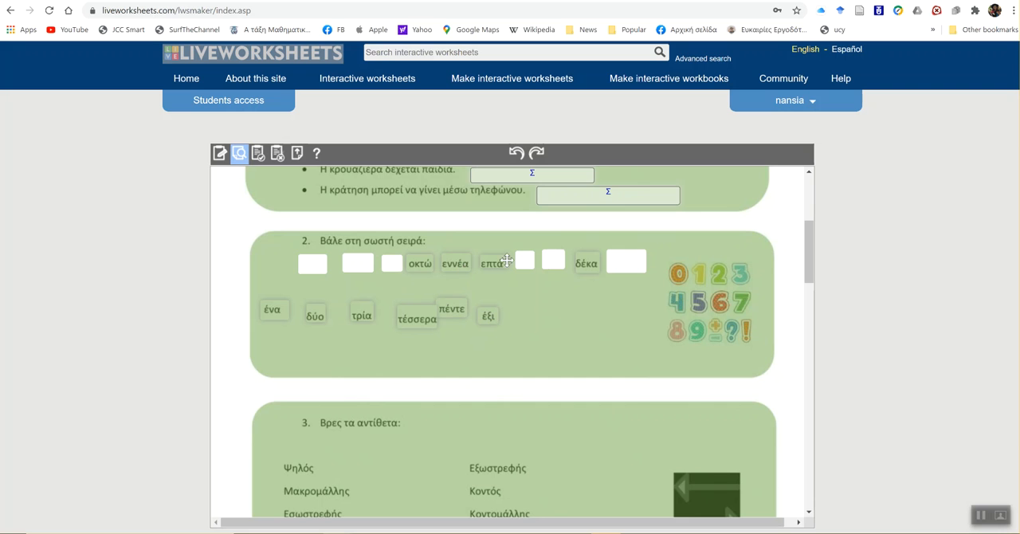
{"action": "left_click_drag", "start_coordinate": [502, 260], "coordinate": [532, 315]}
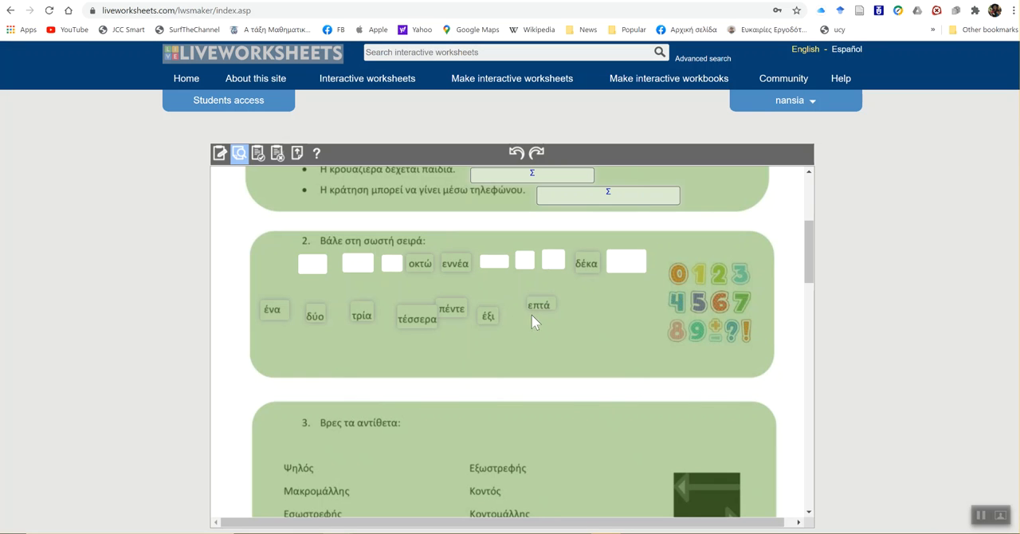
{"action": "left_click_drag", "start_coordinate": [428, 268], "coordinate": [584, 317]}
{"action": "left_click_drag", "start_coordinate": [451, 262], "coordinate": [609, 309]}
{"action": "left_click_drag", "start_coordinate": [586, 263], "coordinate": [670, 309]}
- Join the words of exercise 3 with lines: Εσωστρεφής to Εξωστρεφής, Ψηλός to Κοντομάλλης and Μακρομάλλης to Κοντός
{"action": "scroll", "coordinate": [585, 388], "scroll_direction": "down", "scroll_amount": 3}
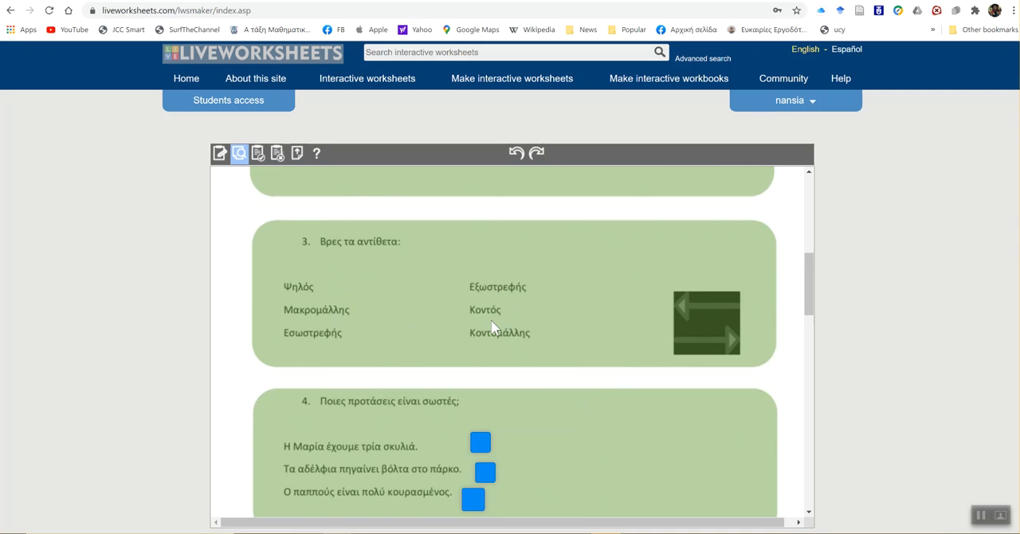
{"action": "left_click_drag", "start_coordinate": [489, 288], "coordinate": [356, 326]}
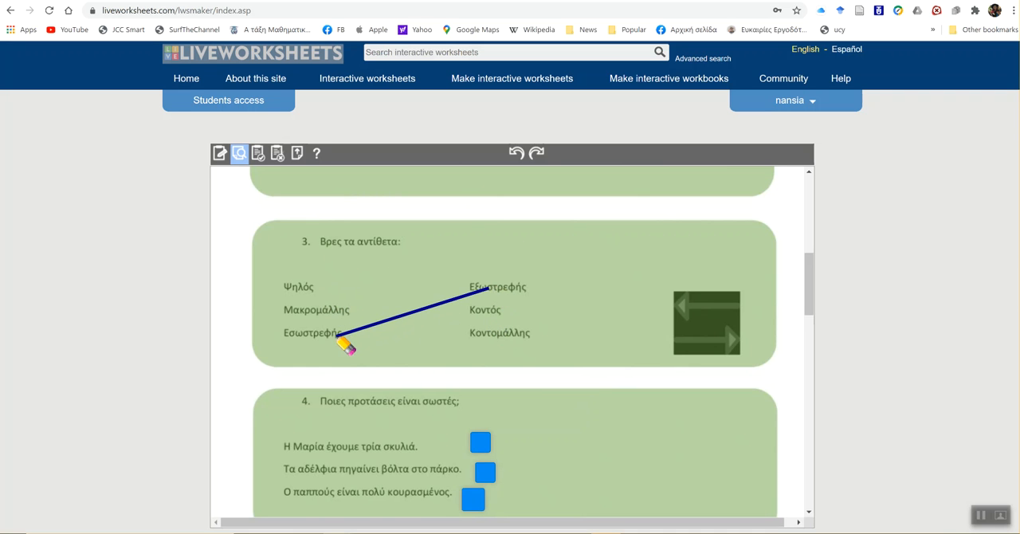
{"action": "left_click_drag", "start_coordinate": [316, 288], "coordinate": [344, 314]}
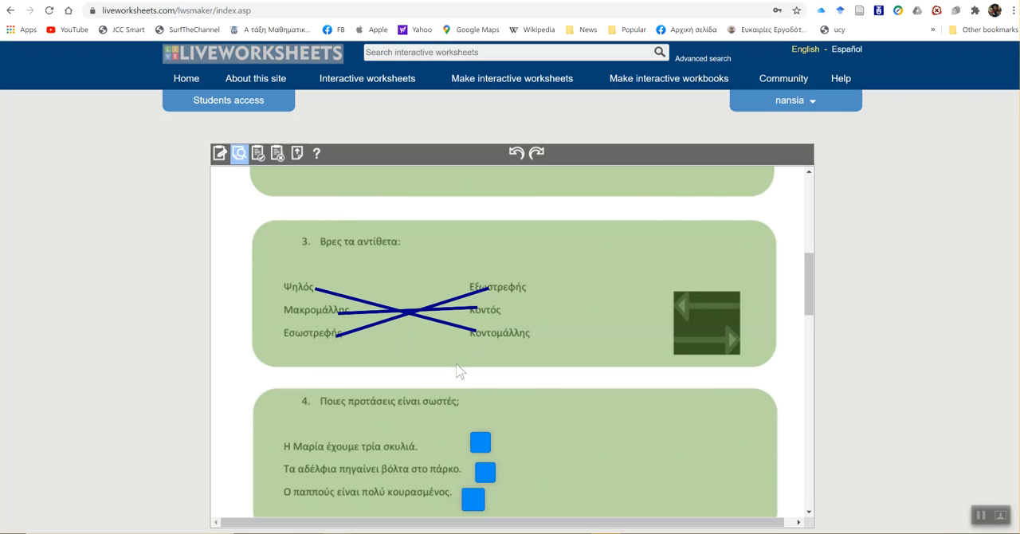
- Tick the third sentence of exercise 4 as correct and submit the preview answers for marking
{"action": "scroll", "coordinate": [458, 368], "scroll_direction": "down", "scroll_amount": 3}
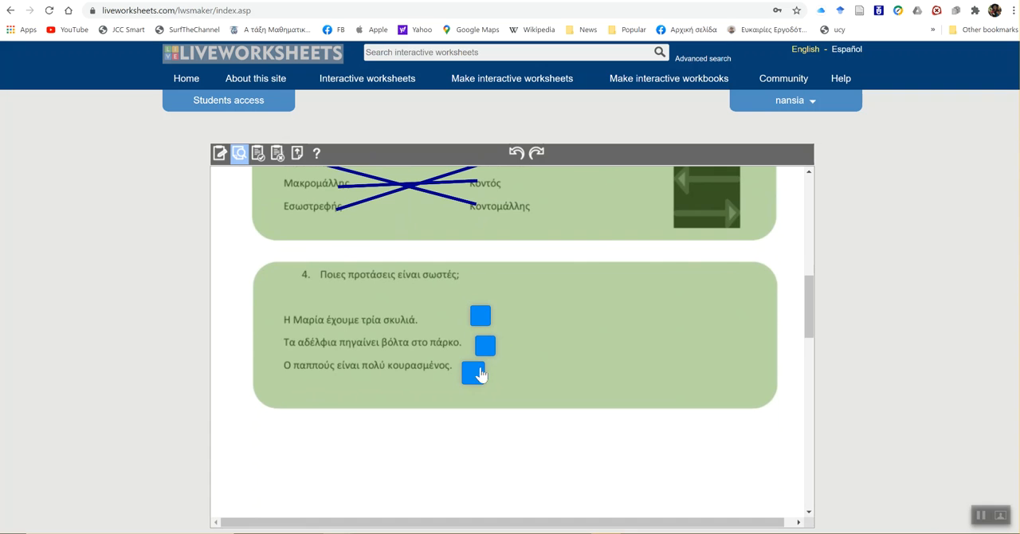
{"action": "left_click", "coordinate": [473, 373]}
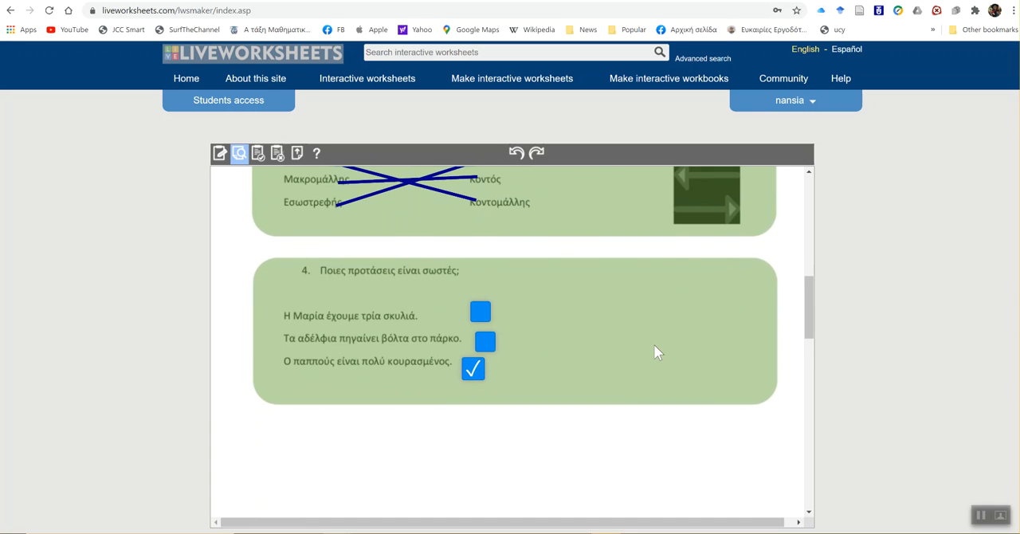
{"action": "scroll", "coordinate": [655, 352], "scroll_direction": "down", "scroll_amount": 5}
{"action": "scroll", "coordinate": [655, 353], "scroll_direction": "down", "scroll_amount": 5}
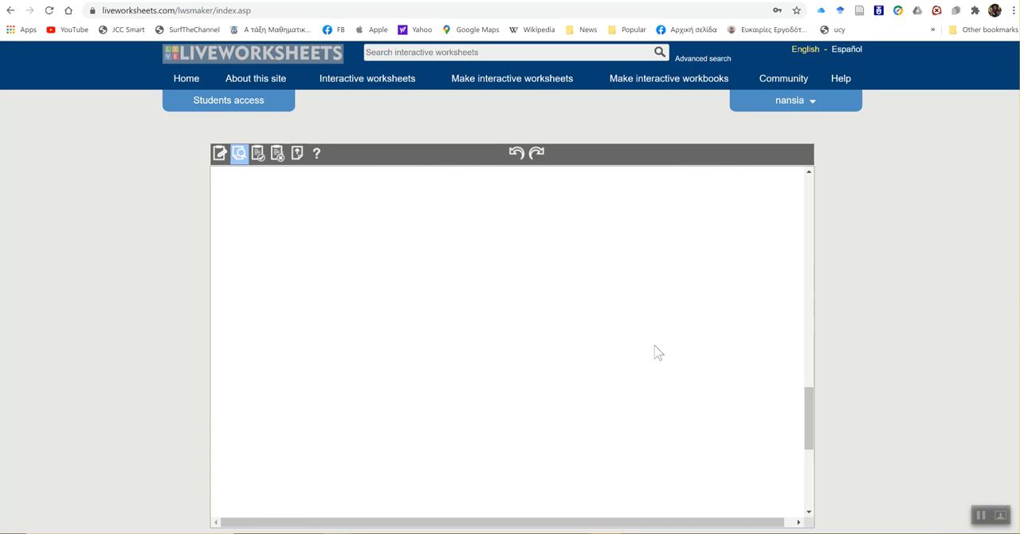
{"action": "left_click", "coordinate": [525, 444]}
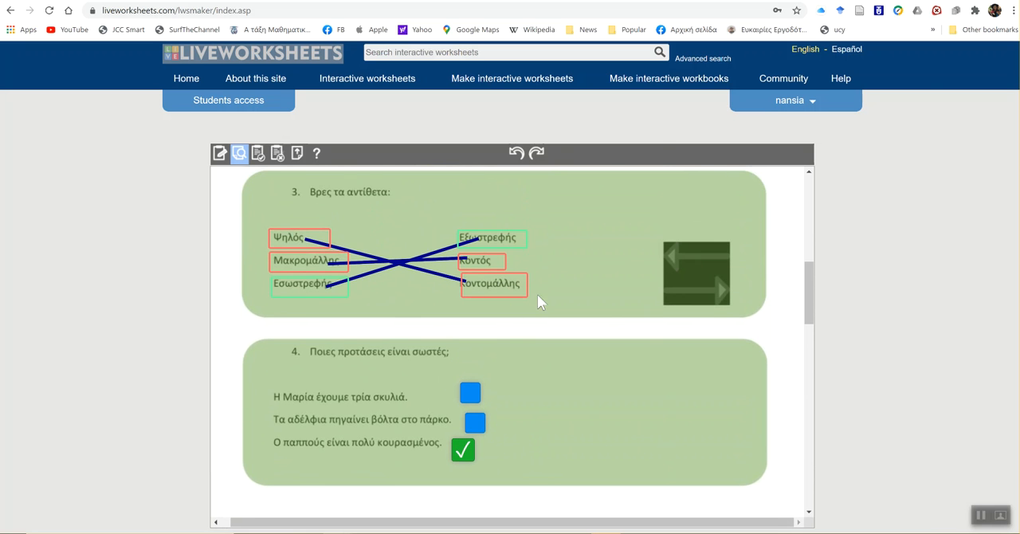
- Examine the score and the marked answers of all four exercises in the worksheet preview
{"action": "scroll", "coordinate": [538, 294], "scroll_direction": "up", "scroll_amount": 3}
{"action": "scroll", "coordinate": [537, 295], "scroll_direction": "up", "scroll_amount": 3}
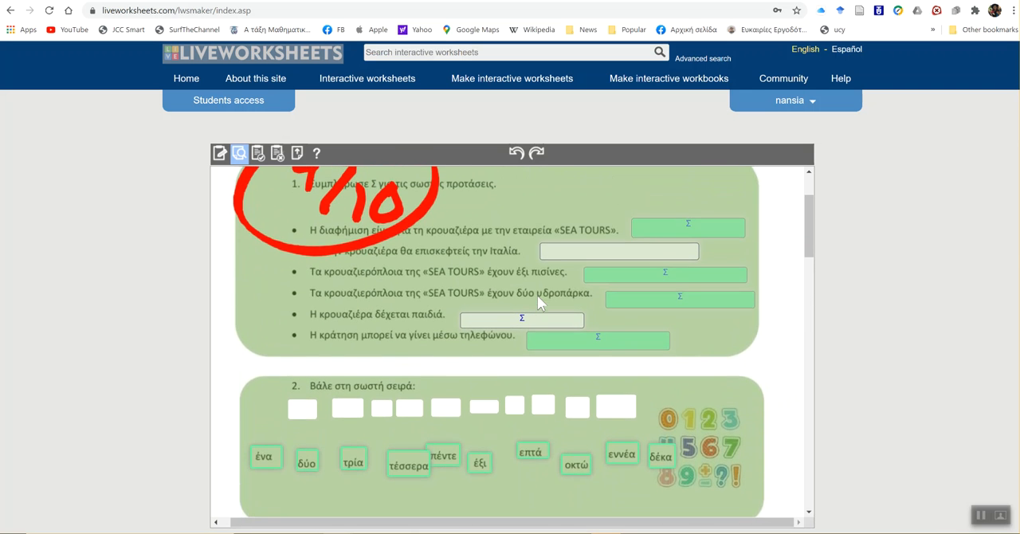
{"action": "scroll", "coordinate": [537, 295], "scroll_direction": "up", "scroll_amount": 1}
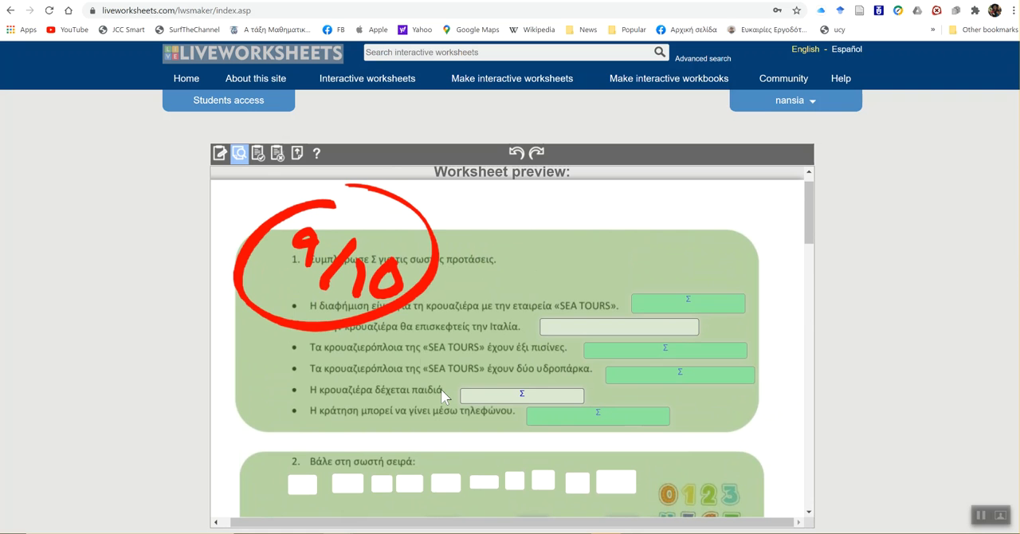
{"action": "scroll", "coordinate": [444, 397], "scroll_direction": "down", "scroll_amount": 1}
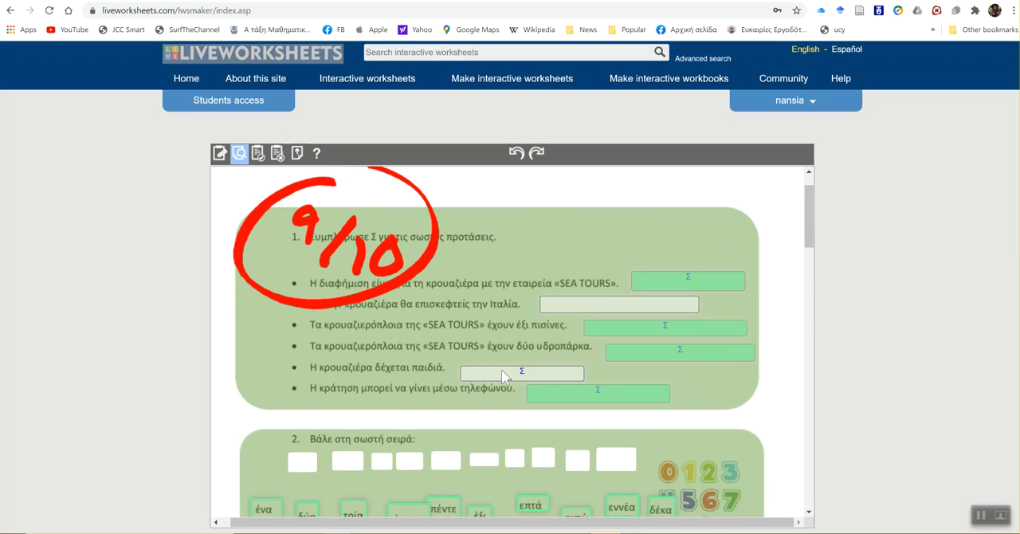
{"action": "scroll", "coordinate": [473, 422], "scroll_direction": "down", "scroll_amount": 3}
{"action": "scroll", "coordinate": [473, 428], "scroll_direction": "down", "scroll_amount": 3}
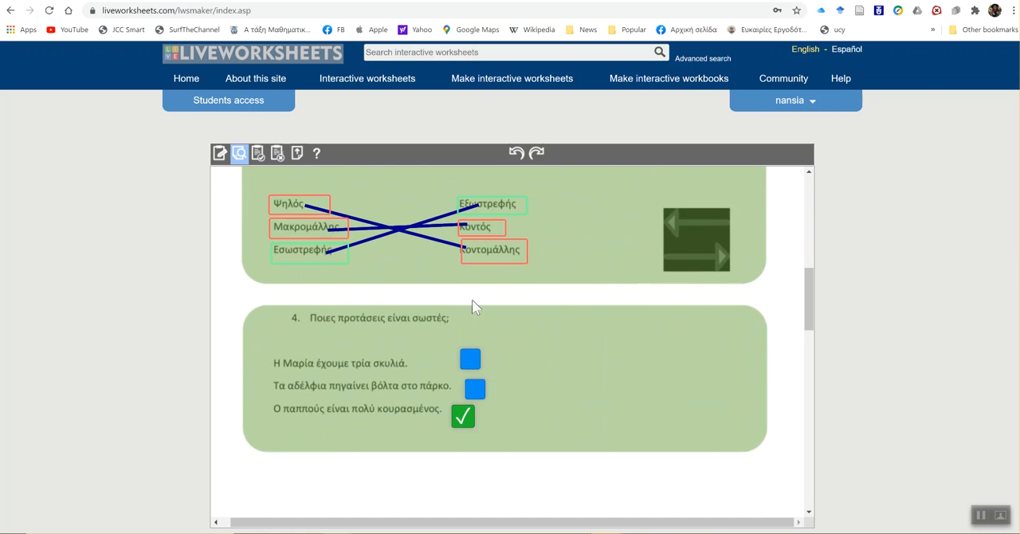
{"action": "scroll", "coordinate": [489, 327], "scroll_direction": "up", "scroll_amount": 10}
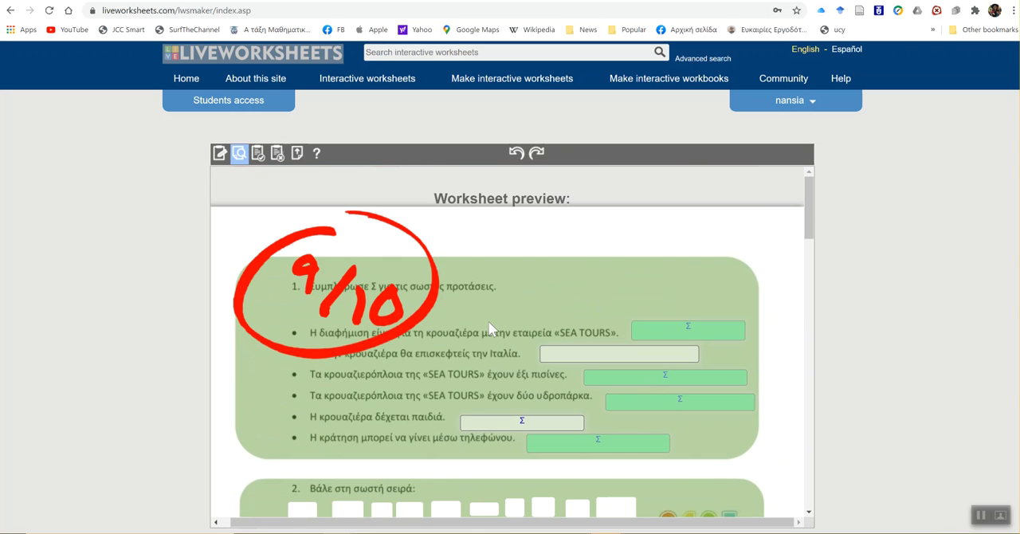
{"action": "scroll", "coordinate": [489, 327], "scroll_direction": "down", "scroll_amount": 6}
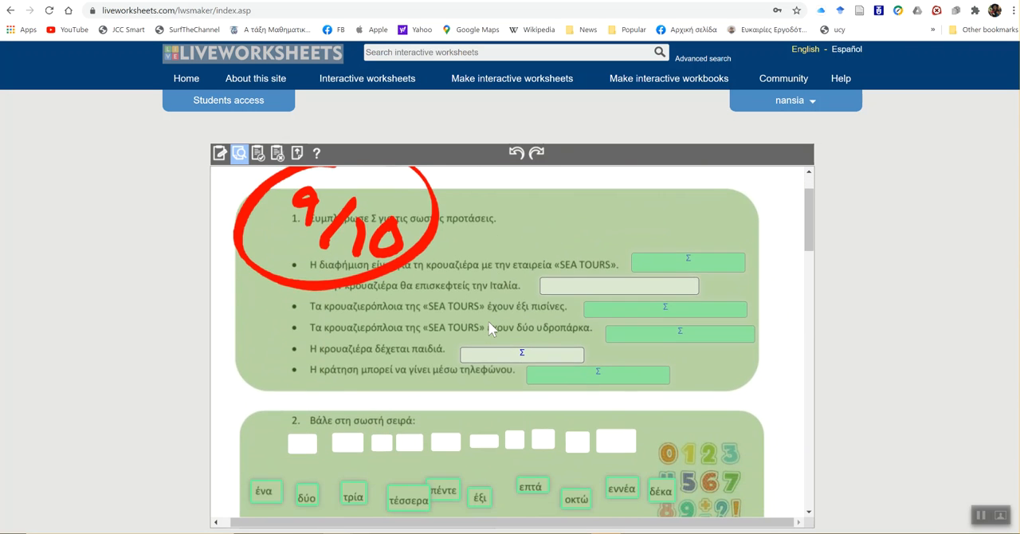
{"action": "scroll", "coordinate": [489, 323], "scroll_direction": "down", "scroll_amount": 5}
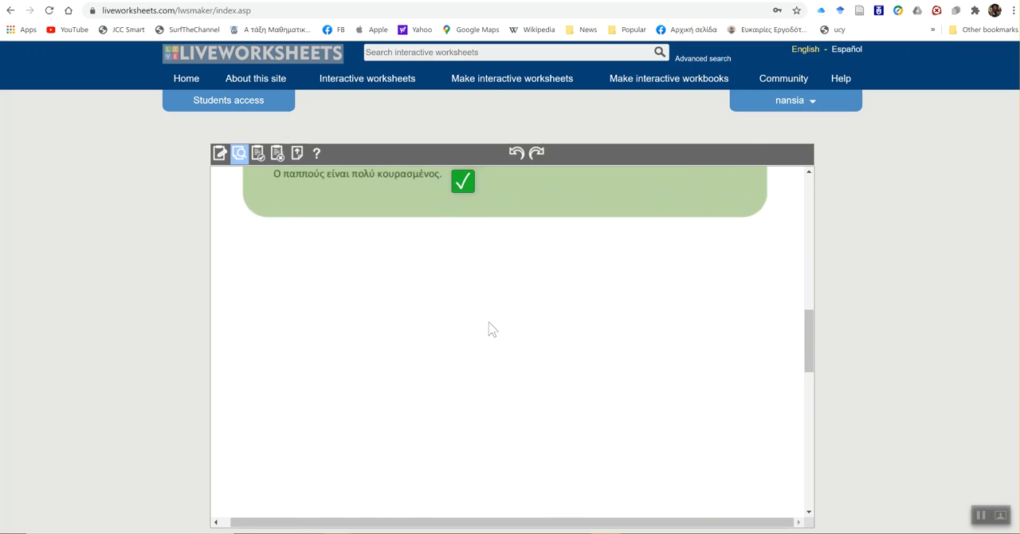
{"action": "scroll", "coordinate": [491, 329], "scroll_direction": "up", "scroll_amount": 6}
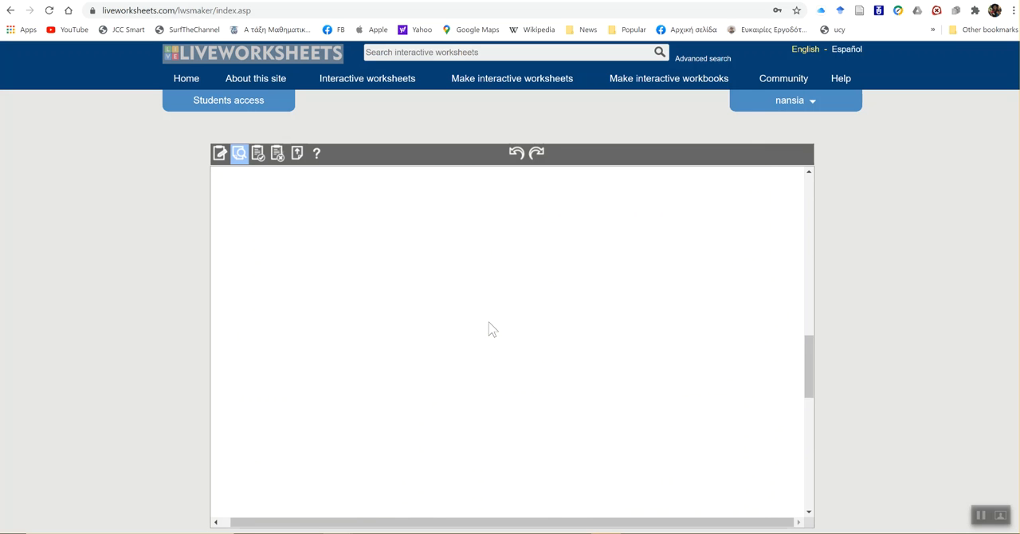
{"action": "scroll", "coordinate": [490, 328], "scroll_direction": "up", "scroll_amount": 6}
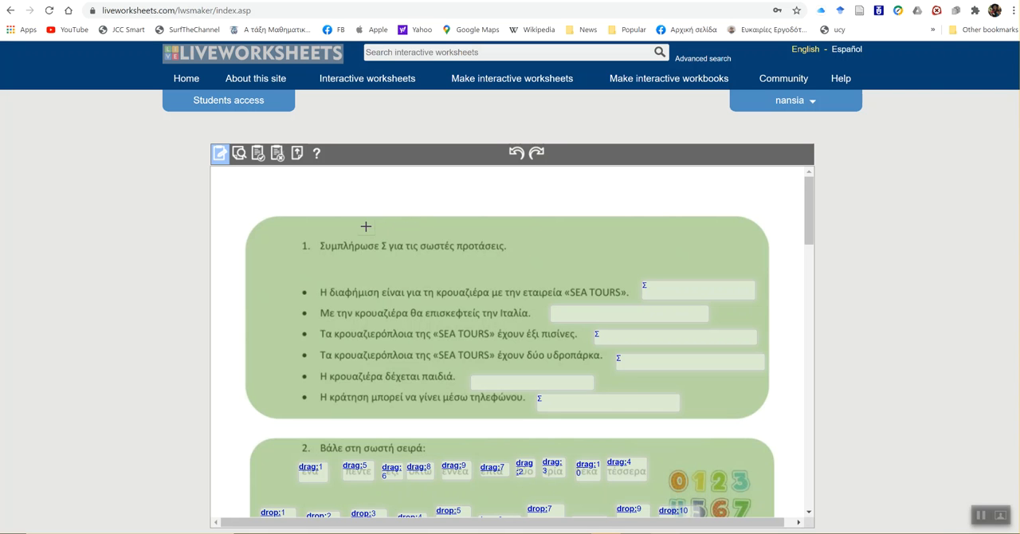
- Save the worksheet as private with the title DEMO-EXERCISES1
{"action": "left_click", "coordinate": [256, 156]}
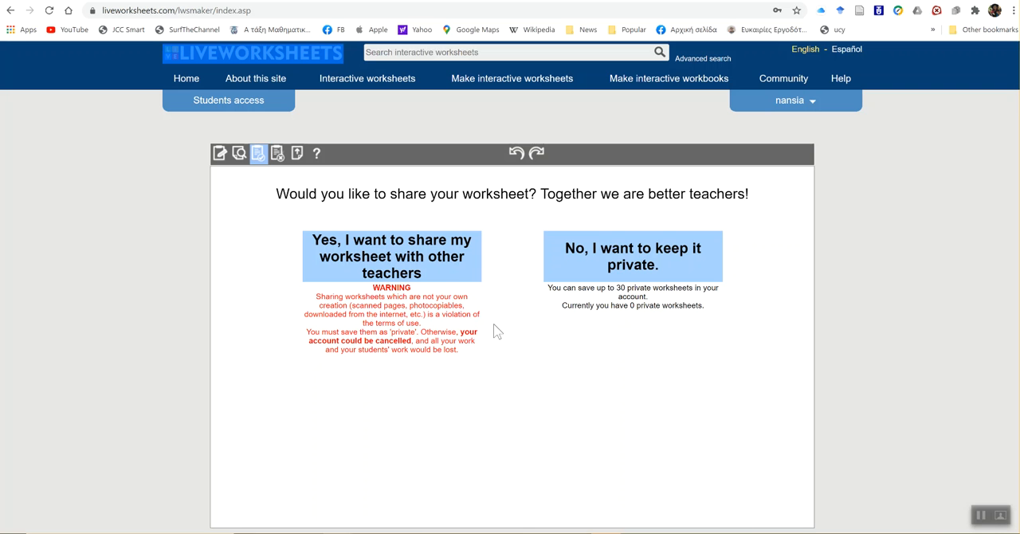
{"action": "left_click", "coordinate": [618, 269]}
{"action": "left_click", "coordinate": [535, 413]}
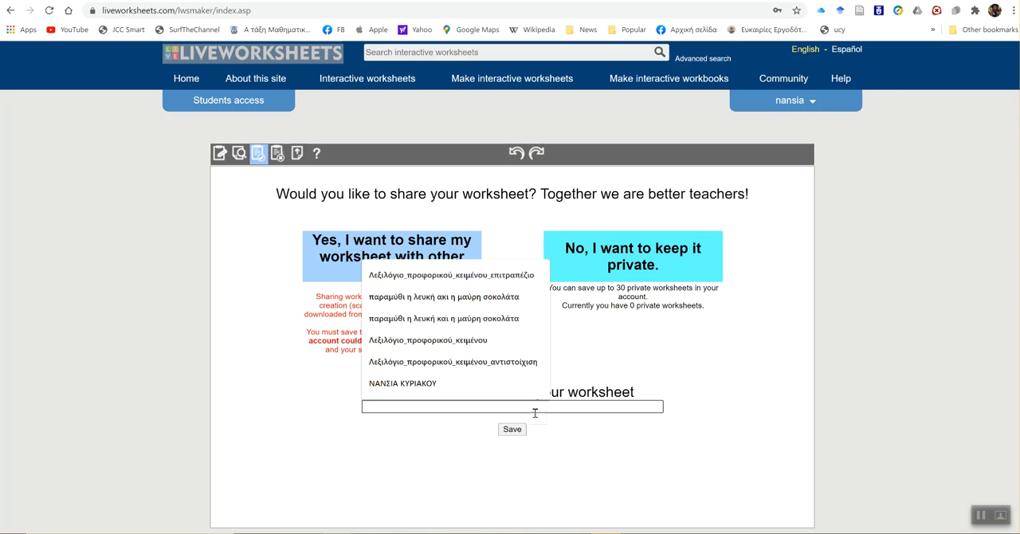
{"action": "type", "text": "DEMO-"}
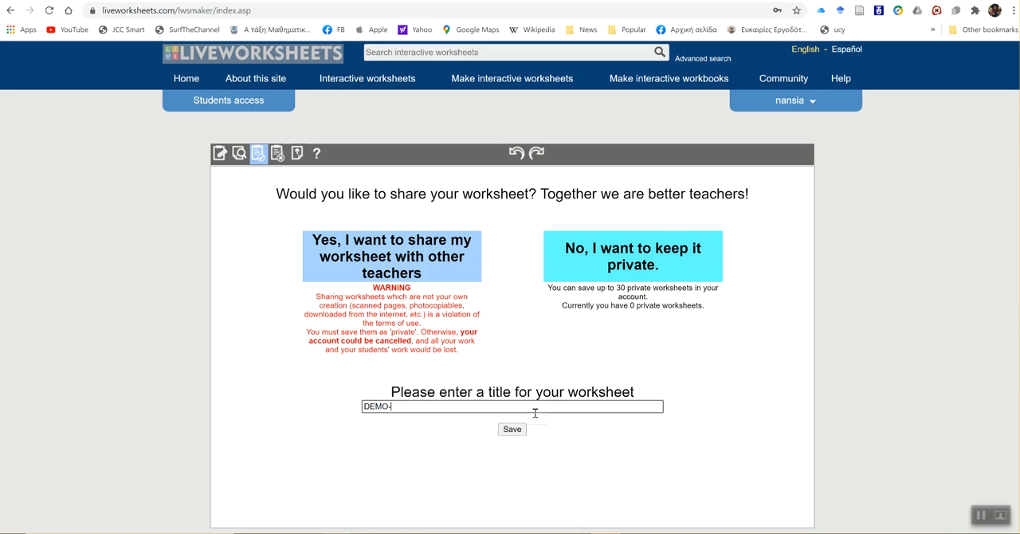
{"action": "type", "text": "EXERCISES1"}
{"action": "left_click", "coordinate": [516, 430]}
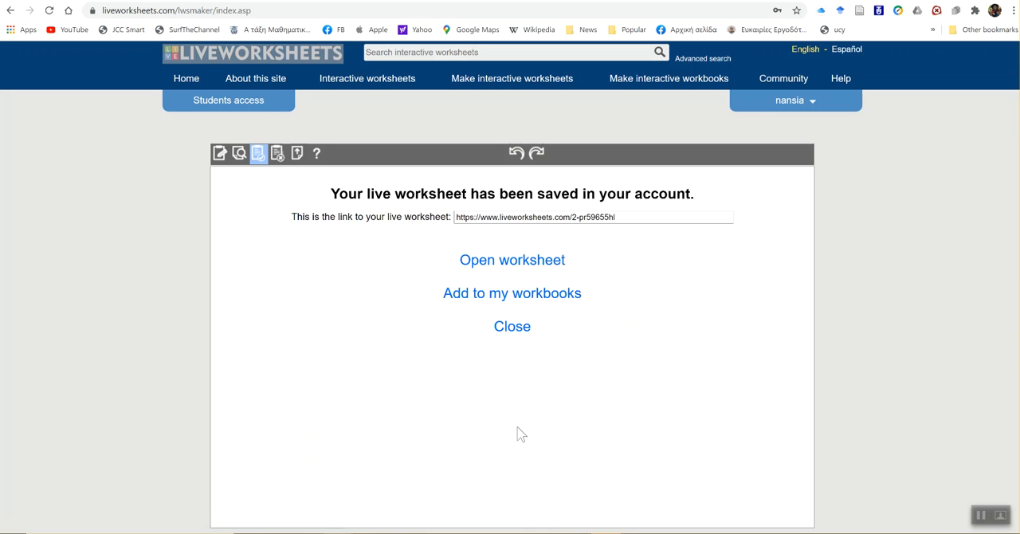
- Select the whole link to the saved worksheet and close the save confirmation page
{"action": "double_click", "coordinate": [523, 220]}
{"action": "triple_click", "coordinate": [524, 222]}
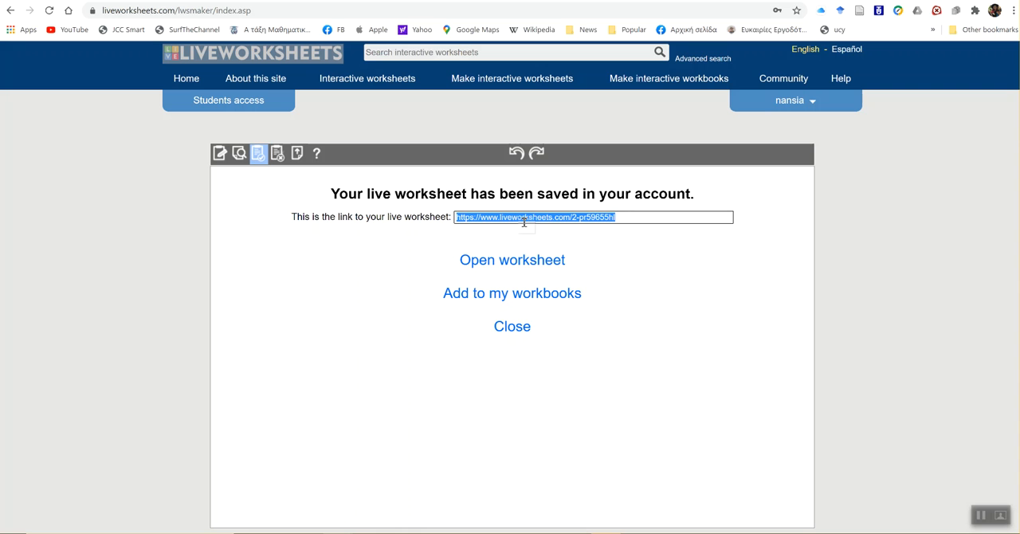
{"action": "left_click", "coordinate": [522, 326]}
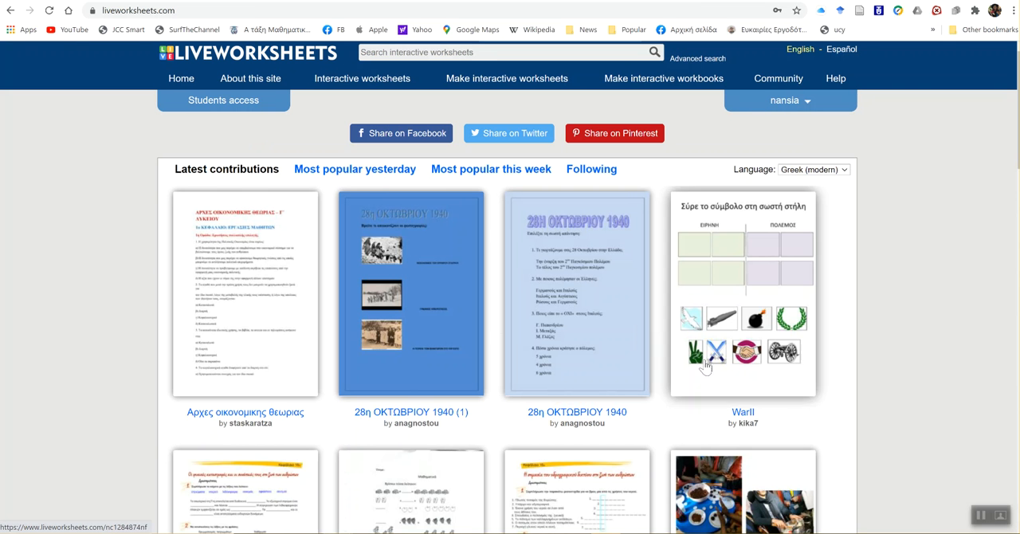